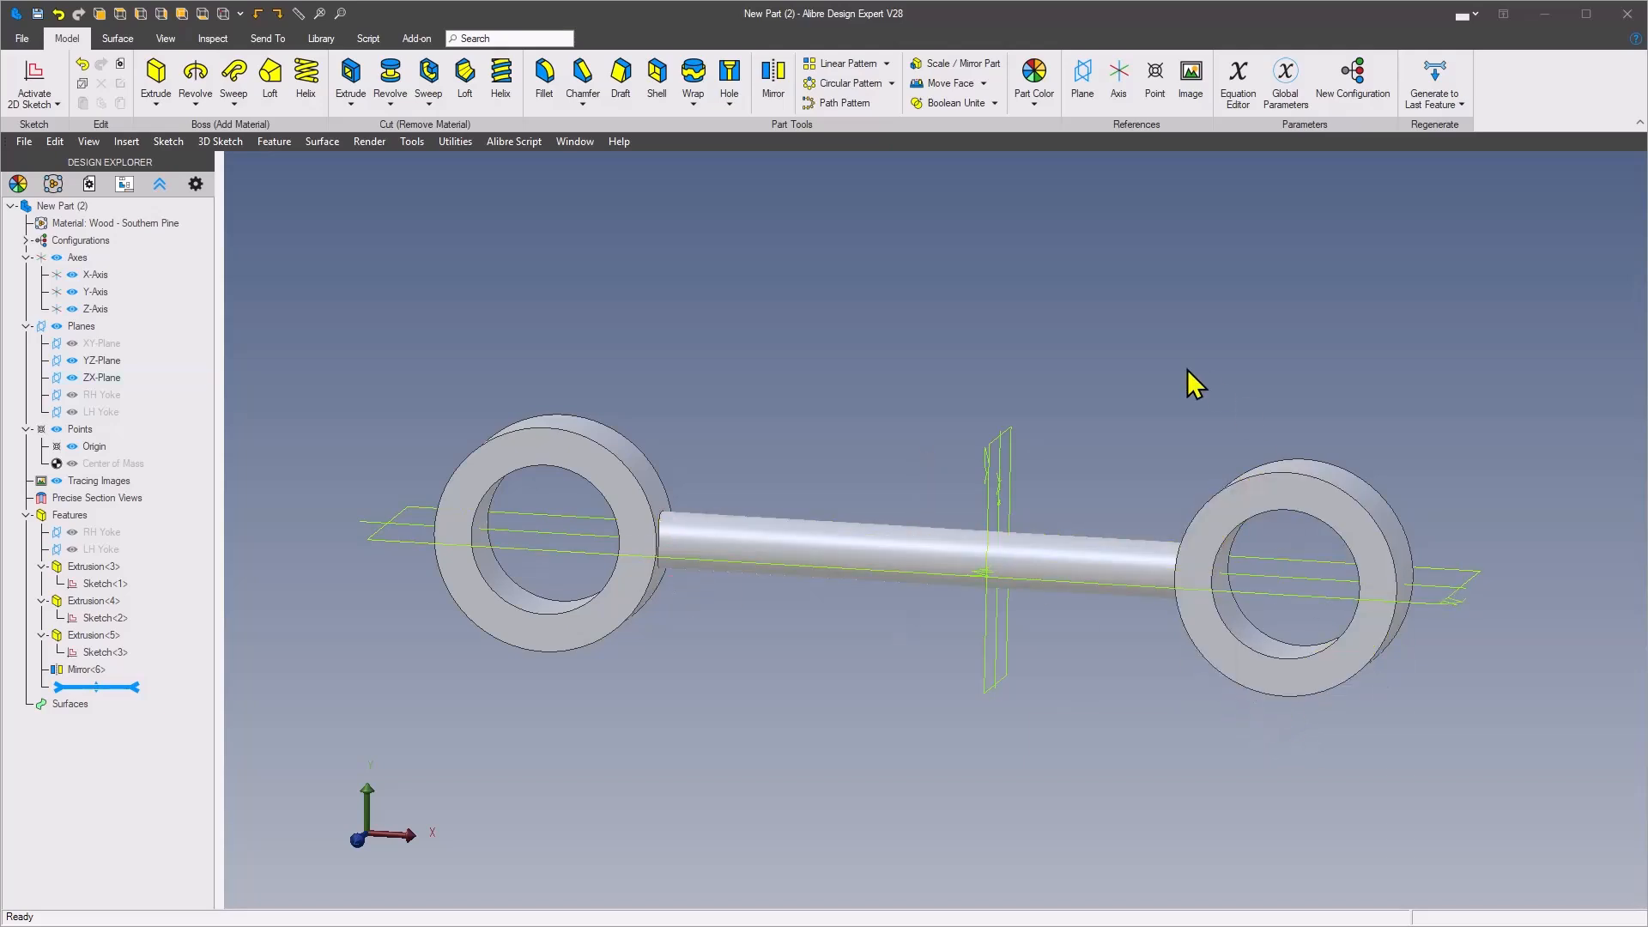
{"action": "right_click_drag", "start_coordinate": [1118, 712], "coordinate": [1187, 556]}
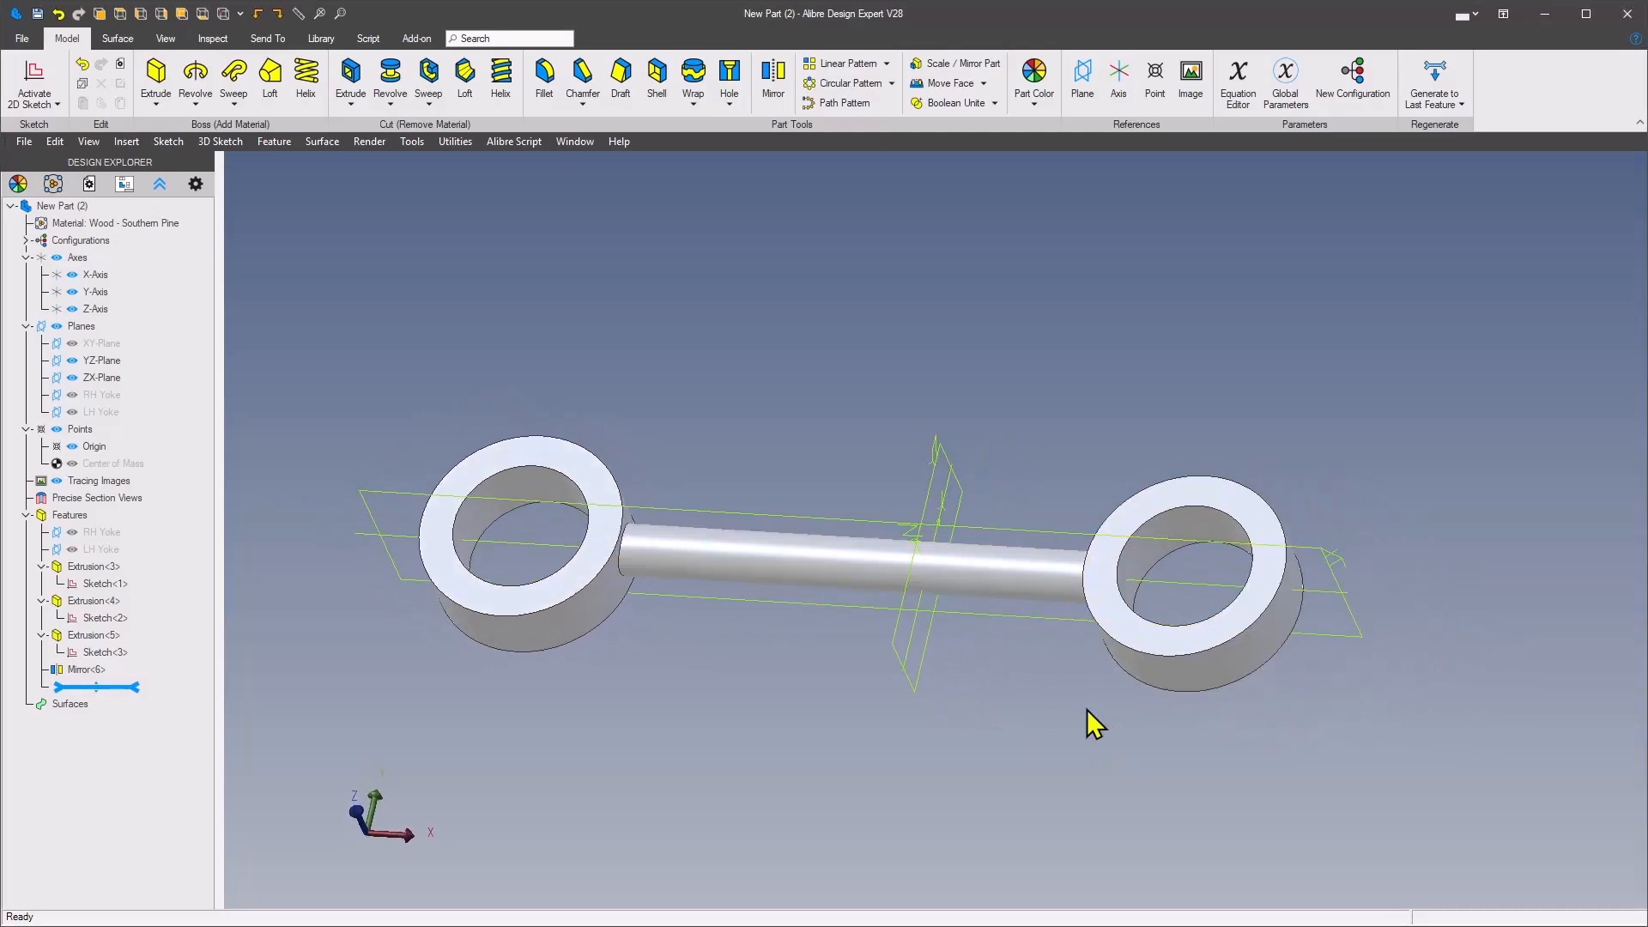
{"action": "scroll", "coordinate": [1085, 709], "scroll_direction": "up", "scroll_amount": 2}
{"action": "right_click_drag", "start_coordinate": [1085, 708], "coordinate": [818, 595]}
{"action": "right_click_drag", "start_coordinate": [1285, 631], "coordinate": [1106, 704]}
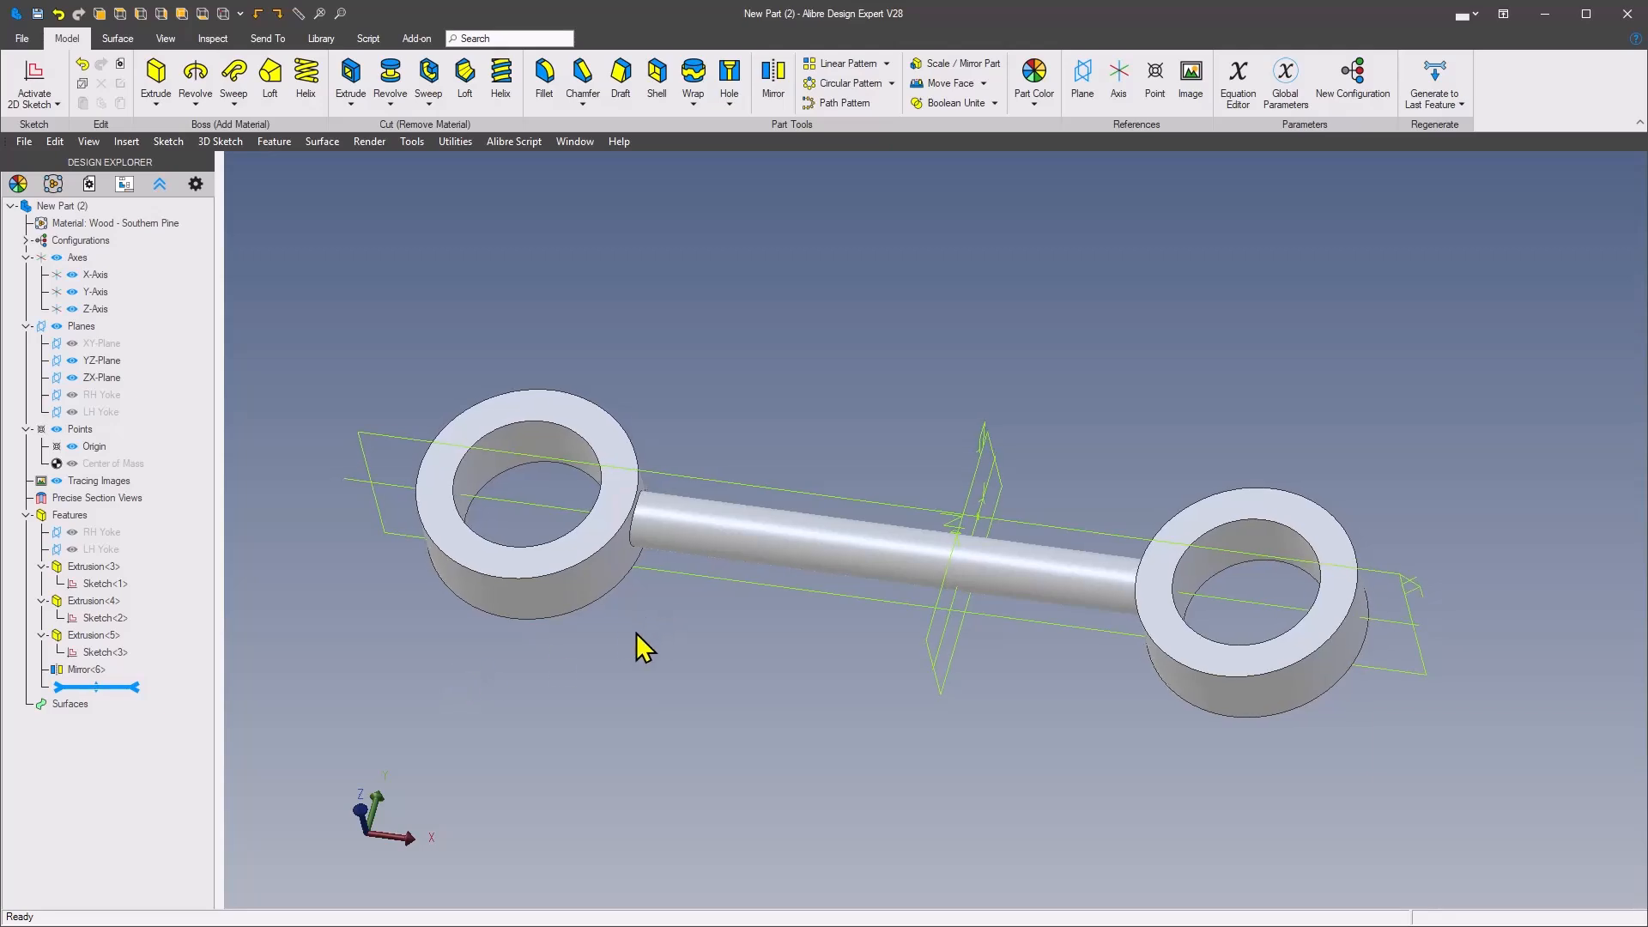
{"action": "mouse_move", "coordinate": [747, 678]}
{"action": "middle_mouse_down"}
{"action": "mouse_move", "coordinate": [810, 691]}
{"action": "mouse_move", "coordinate": [747, 680]}
{"action": "middle_mouse_up"}
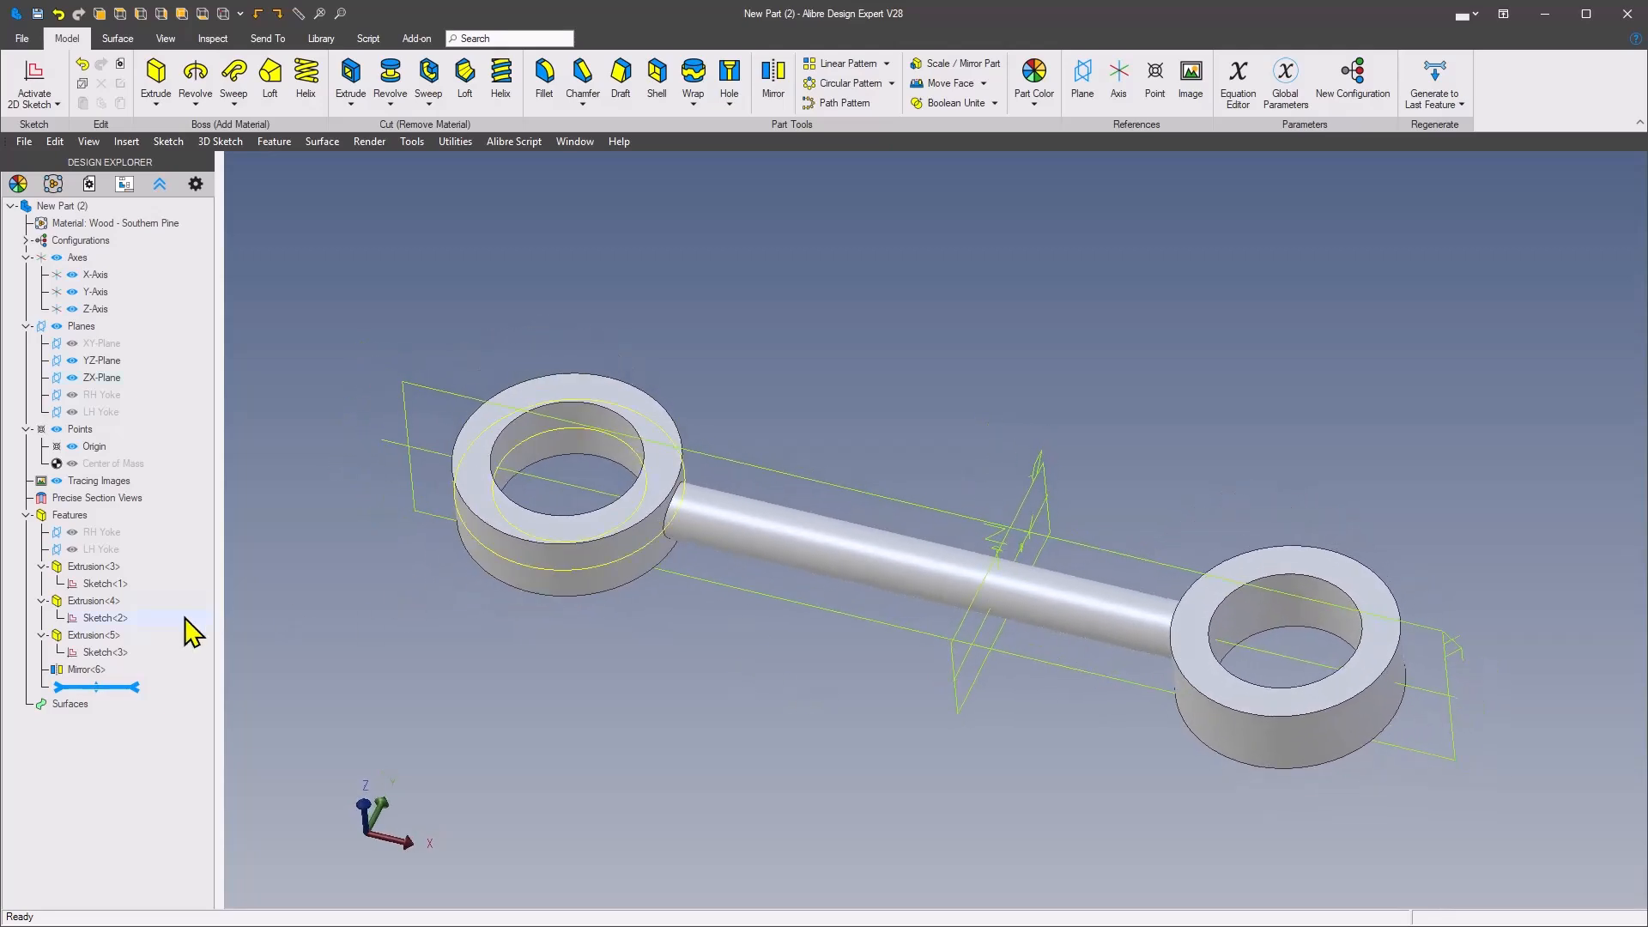
Step: Roll the feature history back to the visible RH Yoke and LH Yoke planes, then forward to include Extrusion<3>
{"action": "left_click_drag", "start_coordinate": [136, 689], "coordinate": [117, 552]}
{"action": "left_click", "coordinate": [72, 515]}
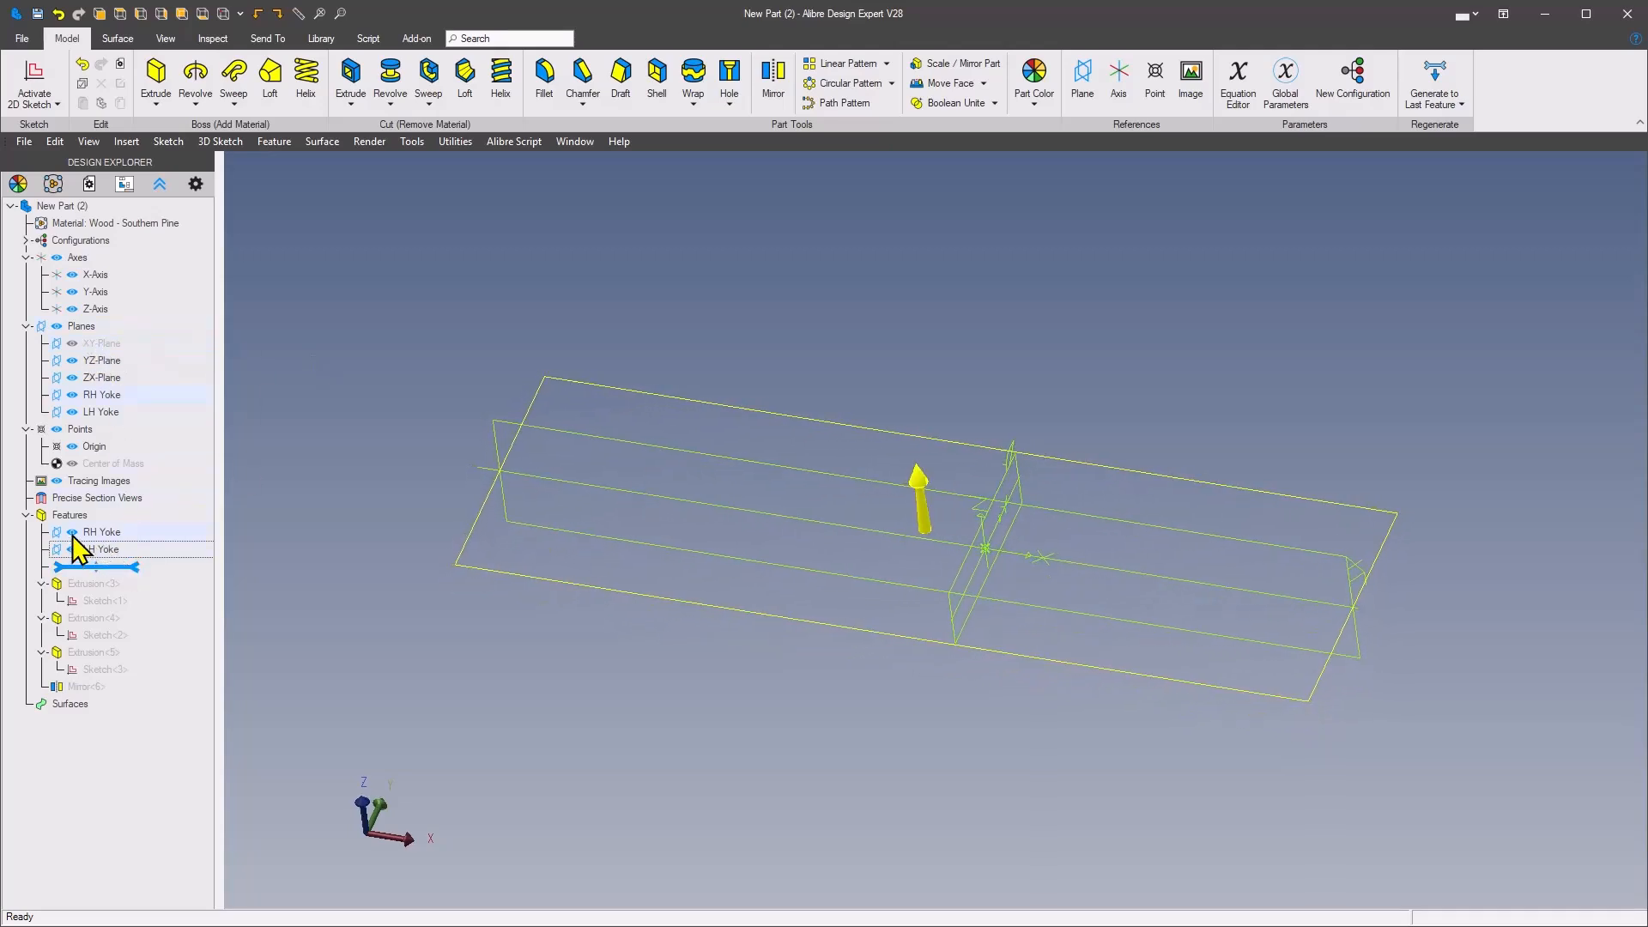
{"action": "mouse_move", "coordinate": [74, 560]}
{"action": "left_mouse_down"}
{"action": "mouse_move", "coordinate": [154, 595]}
{"action": "mouse_move", "coordinate": [137, 602]}
{"action": "left_mouse_up"}
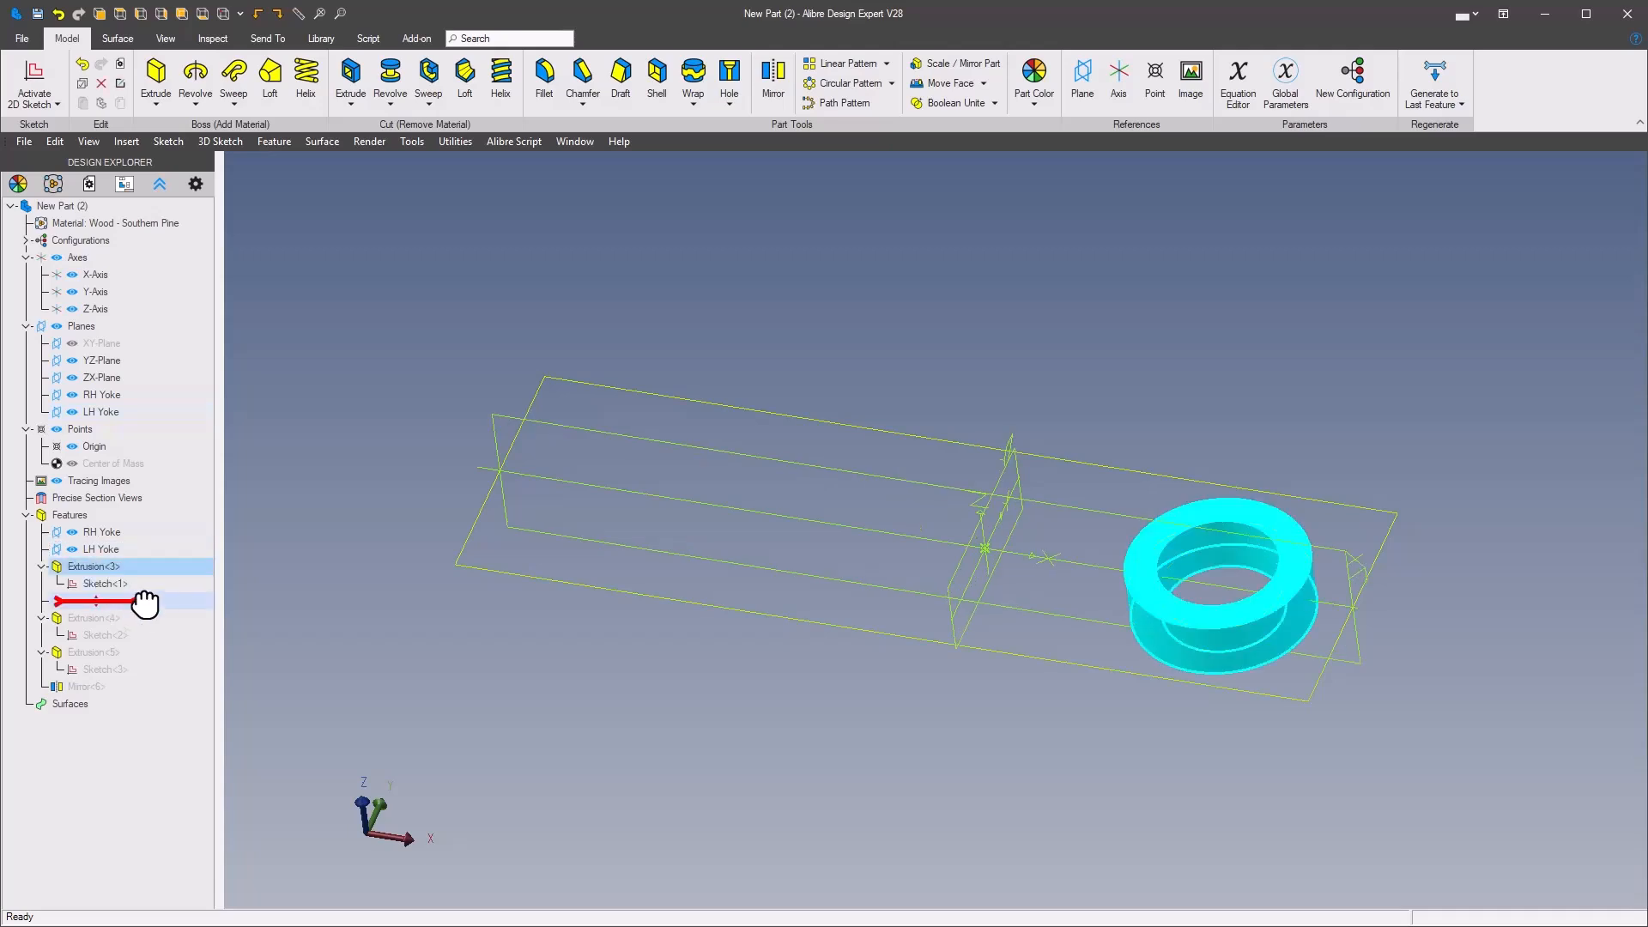
Step: Hide the RH Yoke plane, leave the LH Yoke plane shown, and roll the feature history forward to include Extrusion<4>
{"action": "left_click", "coordinate": [70, 550]}
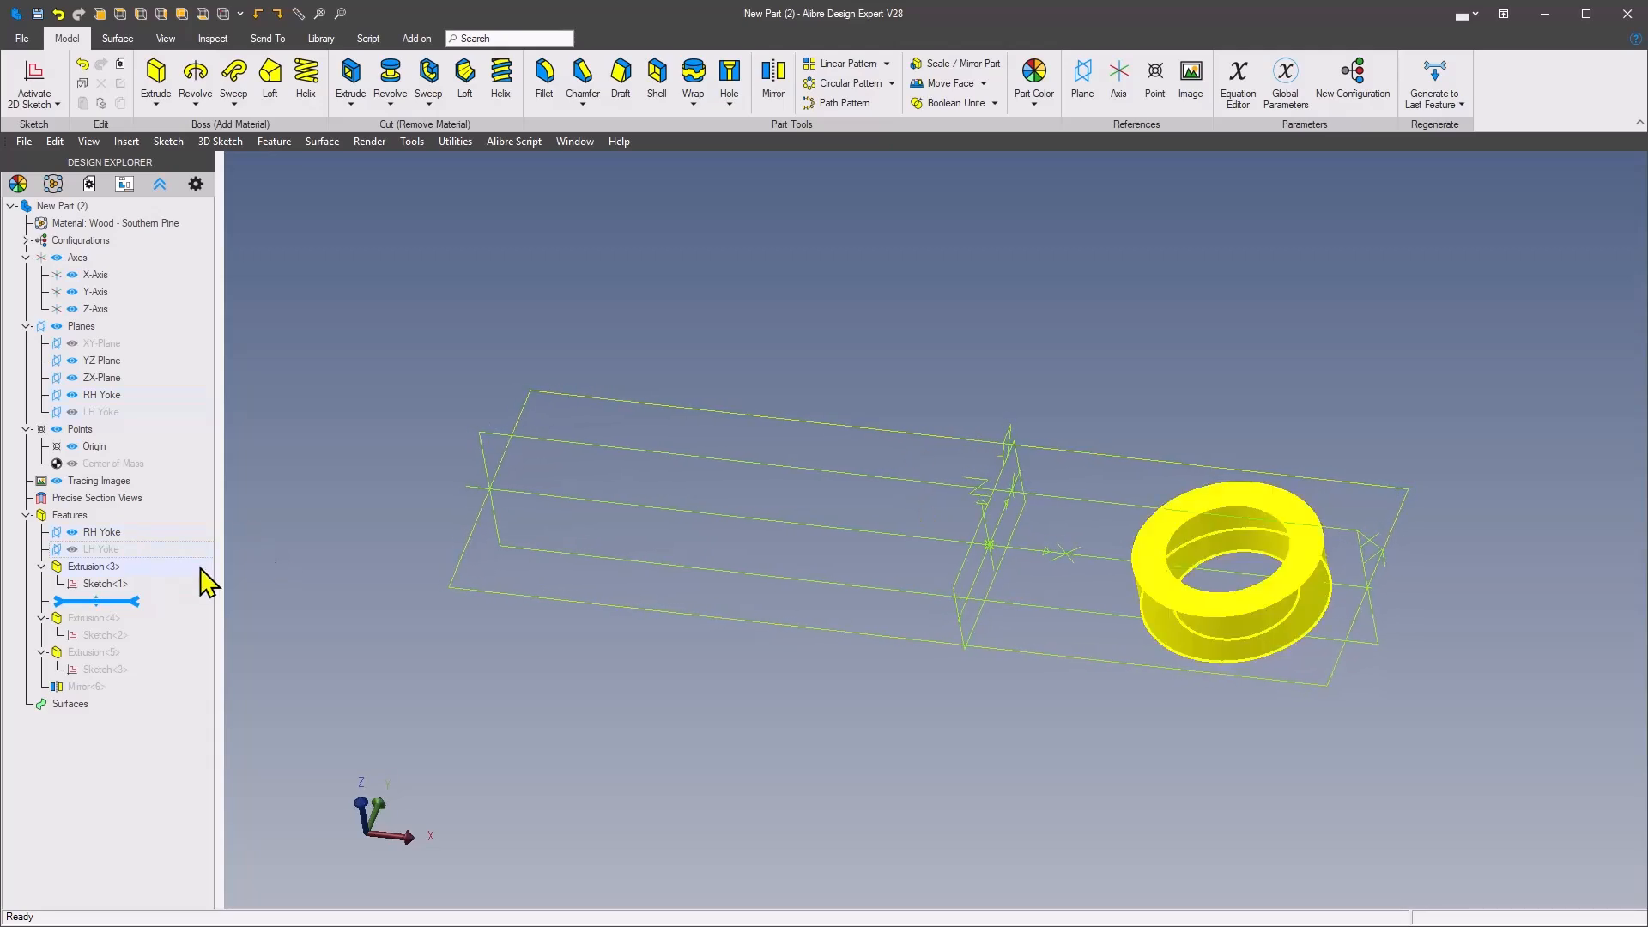
{"action": "left_click", "coordinate": [71, 532]}
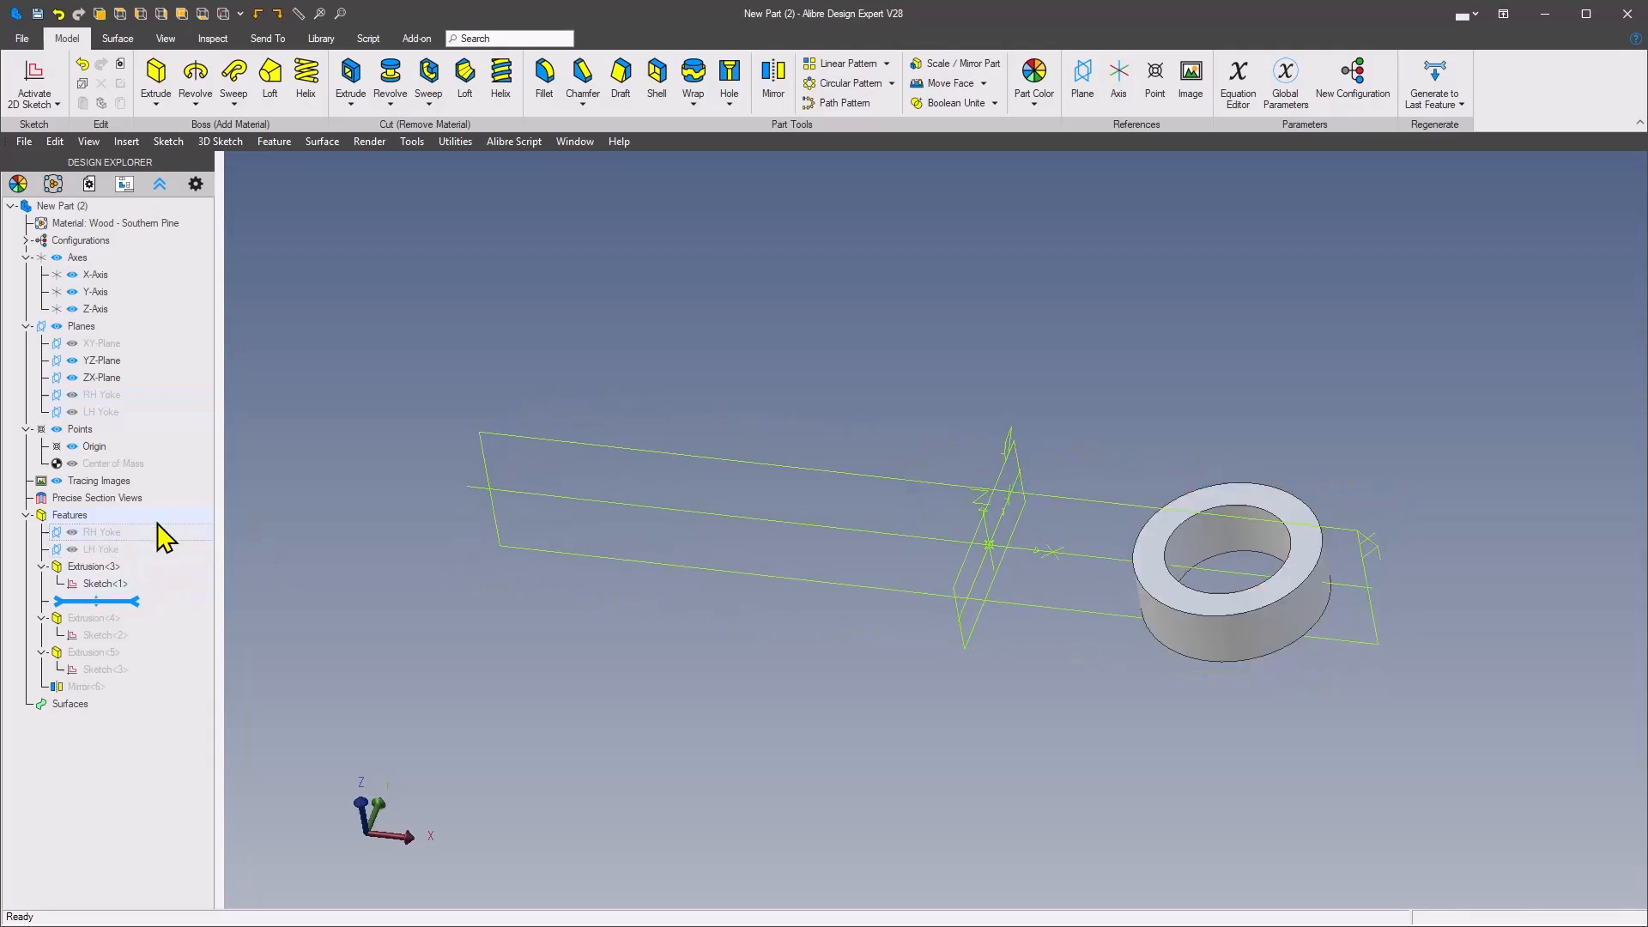
{"action": "left_click", "coordinate": [72, 550]}
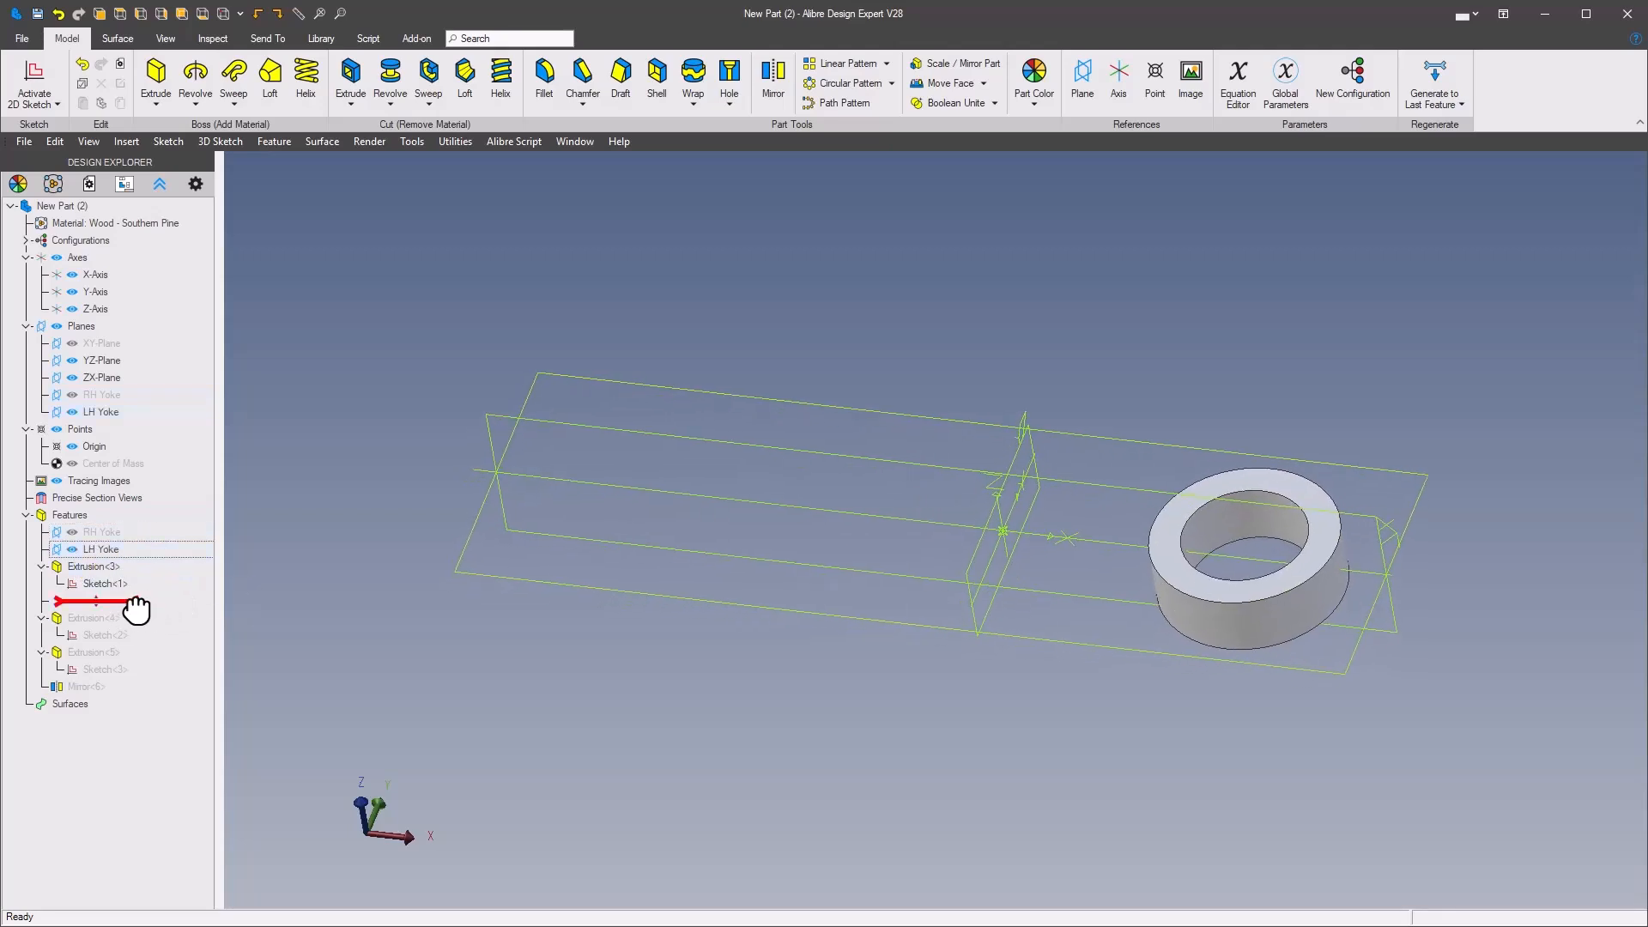
{"action": "left_click_drag", "start_coordinate": [134, 610], "coordinate": [132, 636]}
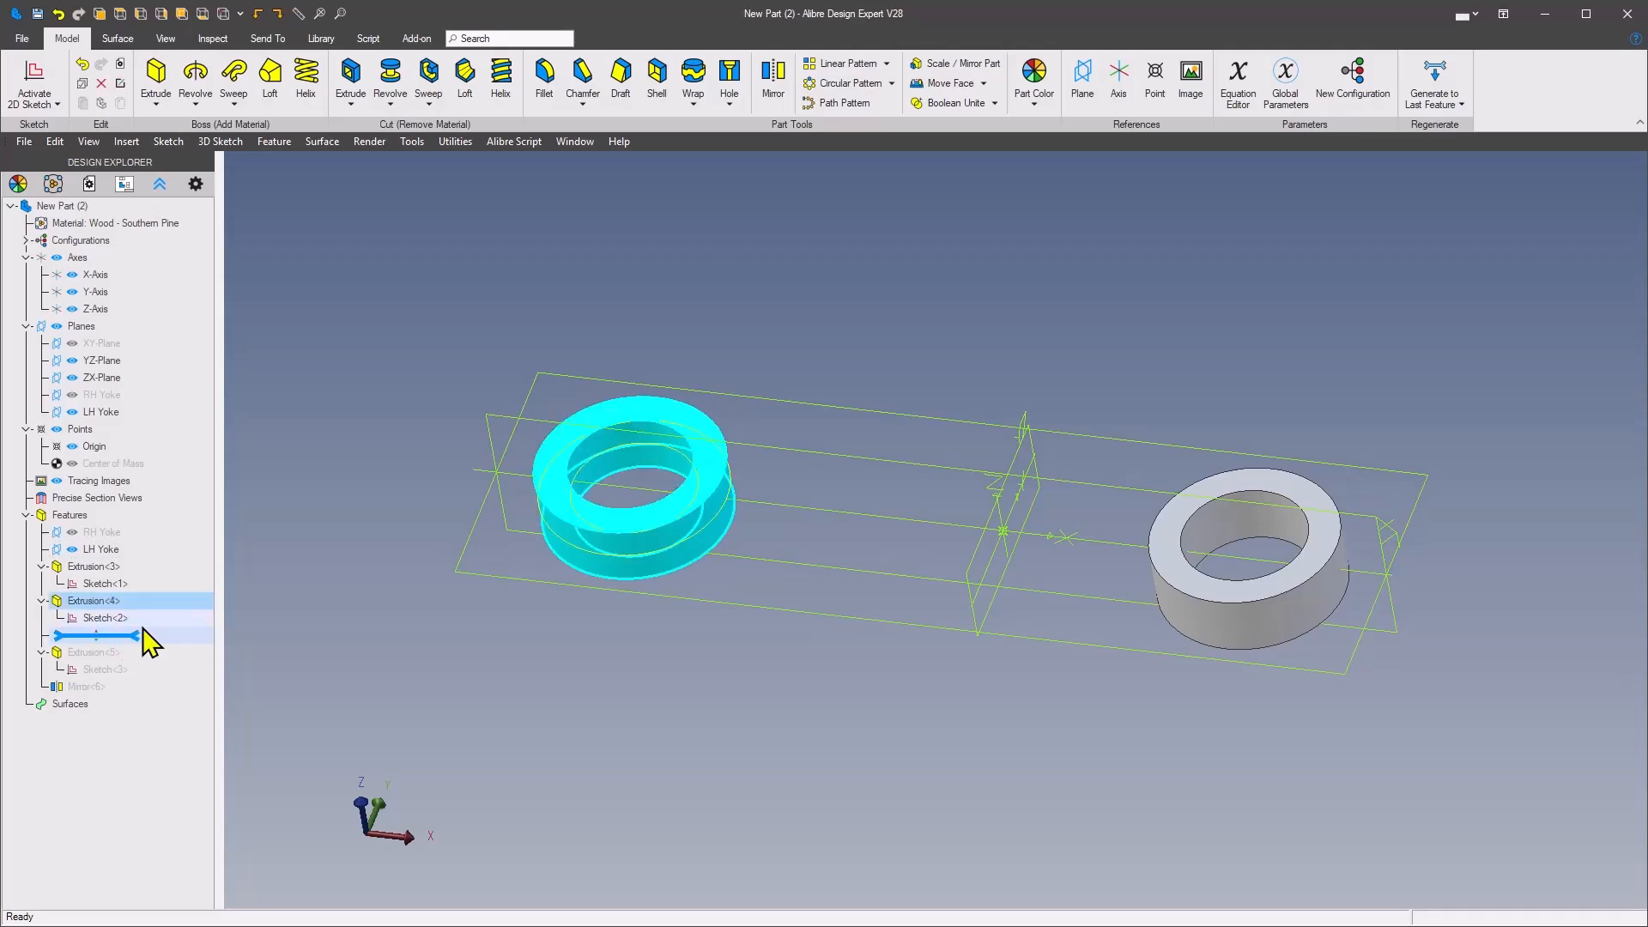
Step: Roll the feature history forward through Extrusion<5> and Mirror<6> to review how the connecting rod is built
{"action": "left_click", "coordinate": [96, 607]}
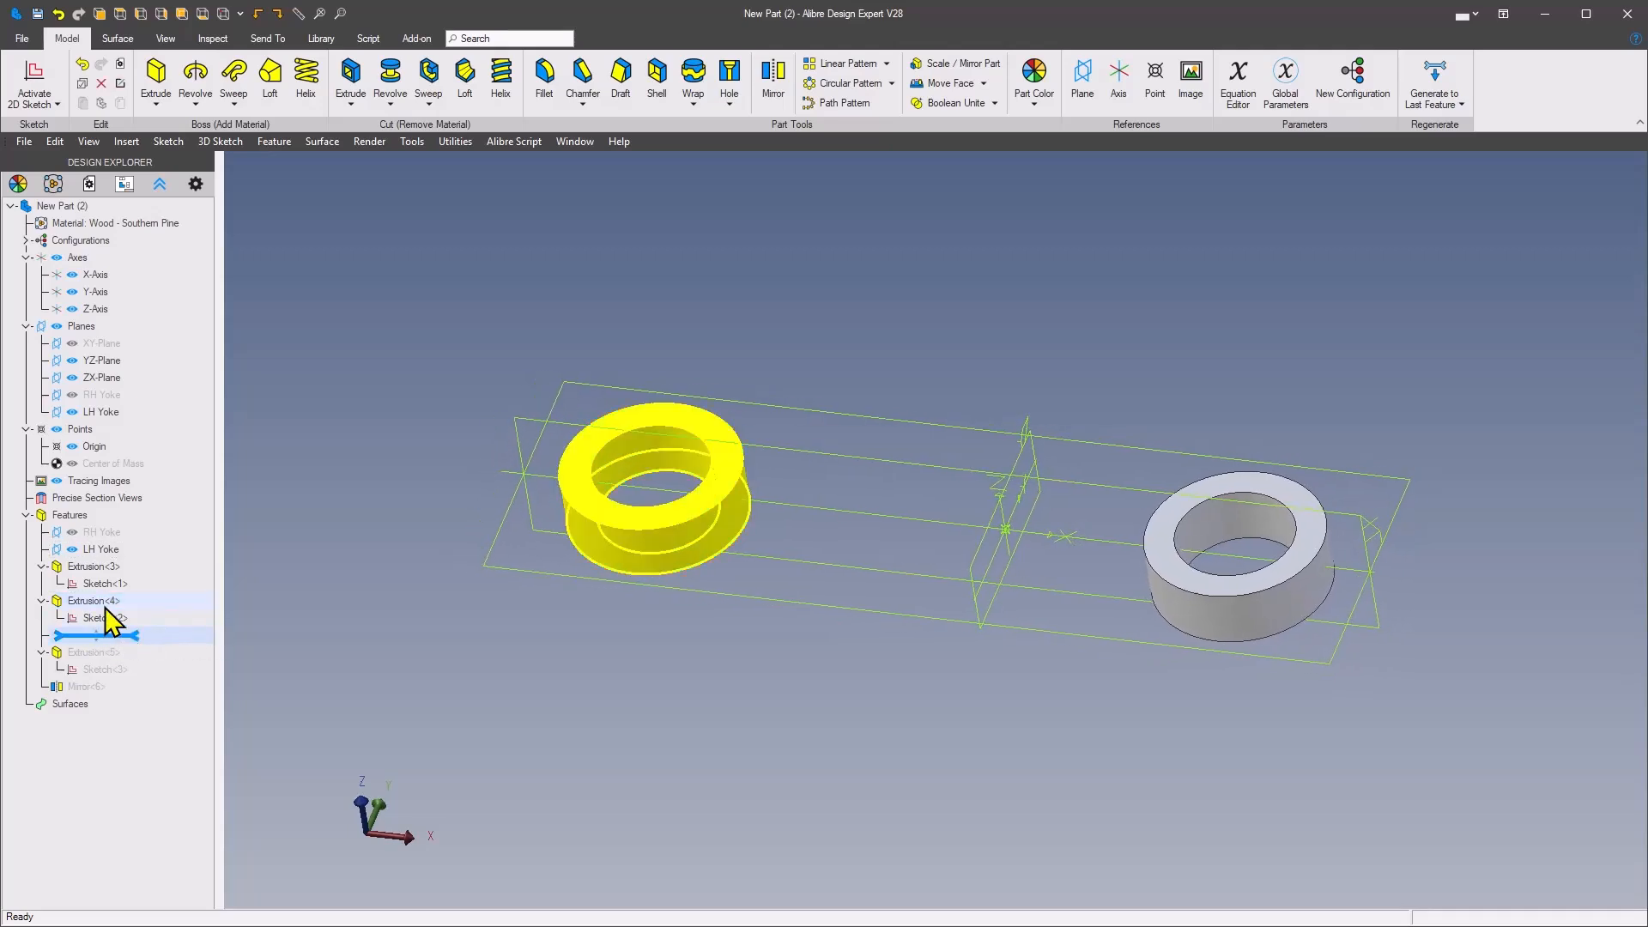
{"action": "left_click", "coordinate": [135, 635]}
{"action": "left_click_drag", "start_coordinate": [133, 635], "coordinate": [133, 669]}
{"action": "left_click", "coordinate": [341, 616]}
{"action": "middle_click_drag", "start_coordinate": [344, 617], "coordinate": [360, 613]}
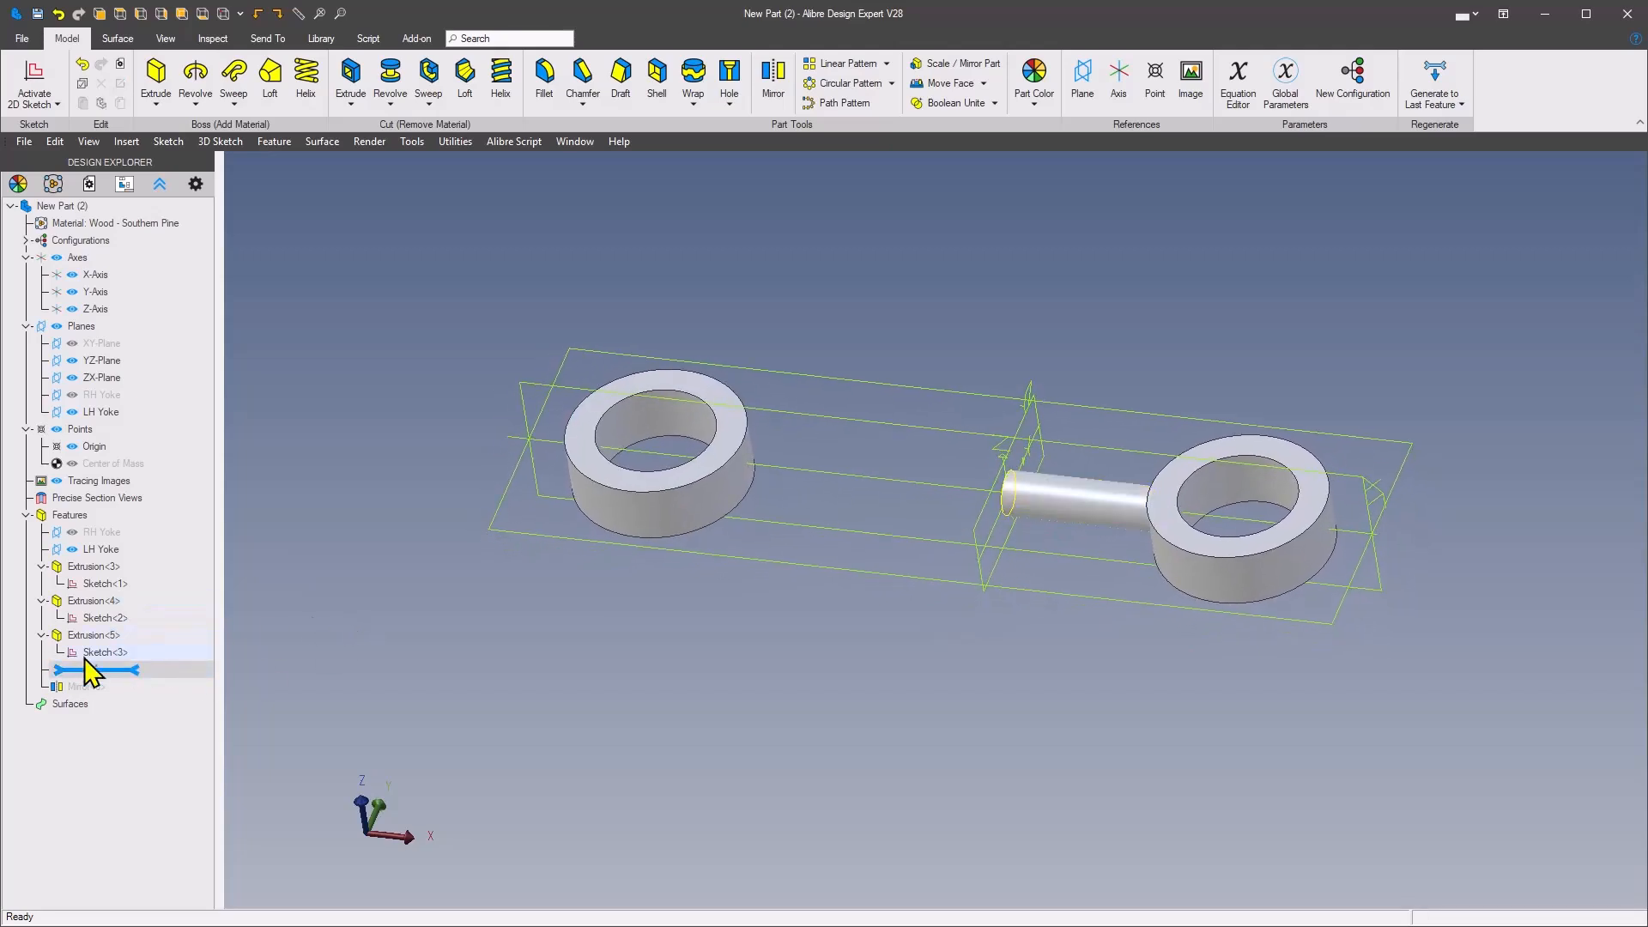
{"action": "middle_click_drag", "start_coordinate": [1189, 499], "coordinate": [1236, 496]}
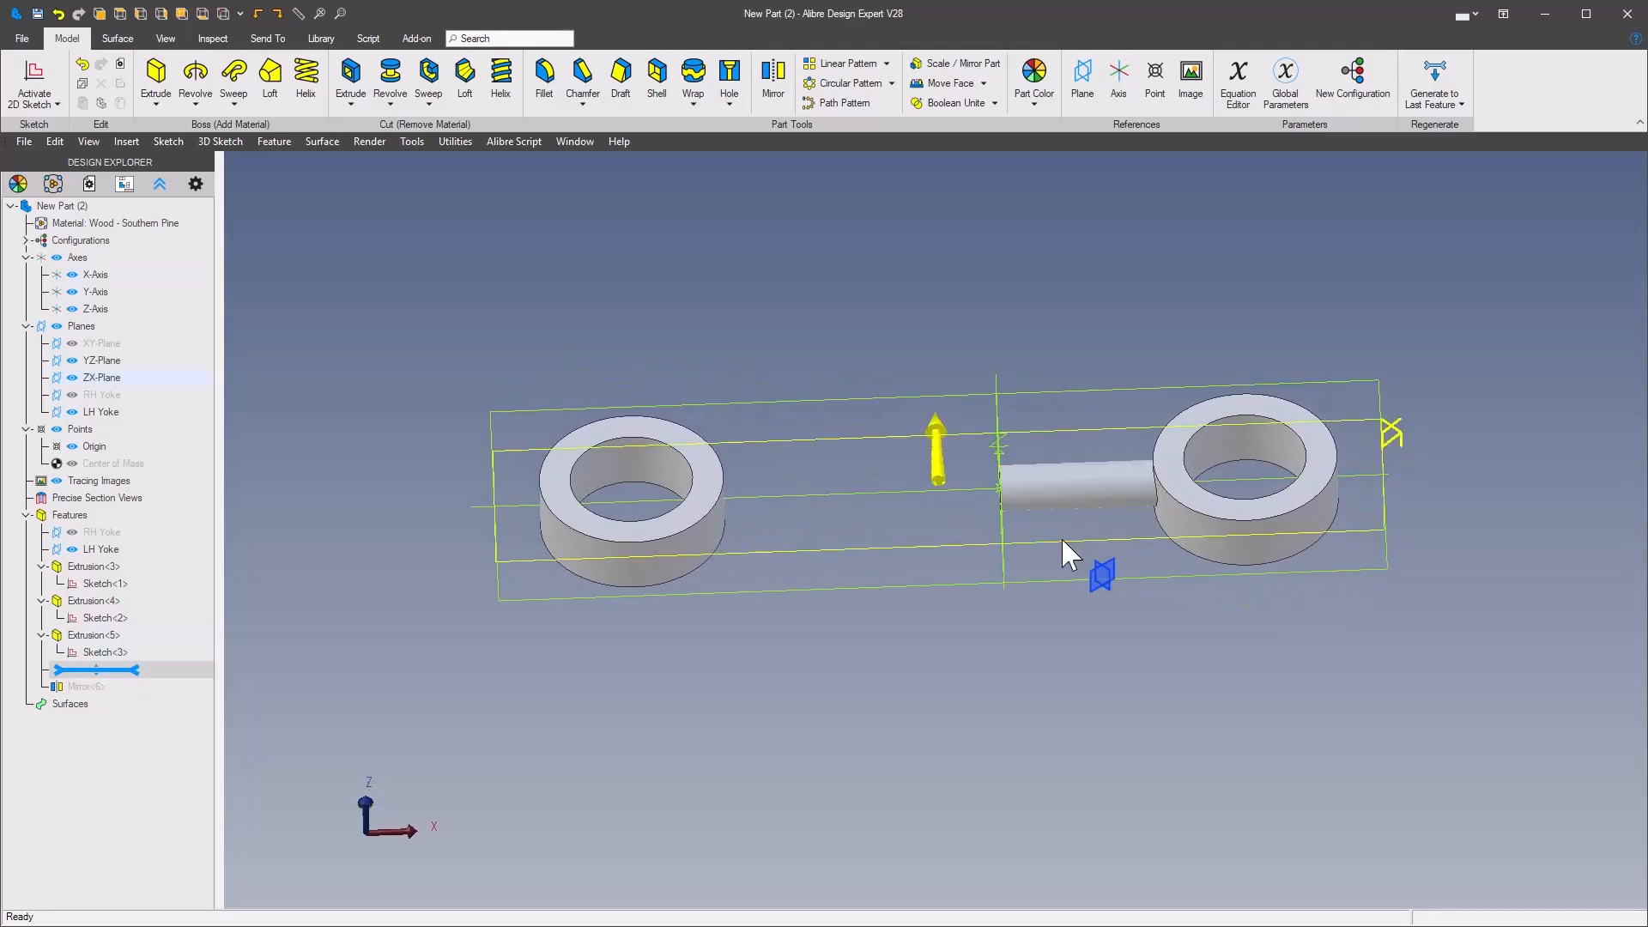
{"action": "middle_click_drag", "start_coordinate": [275, 677], "coordinate": [260, 678]}
{"action": "left_click_drag", "start_coordinate": [133, 674], "coordinate": [136, 687]}
{"action": "left_click", "coordinate": [528, 694]}
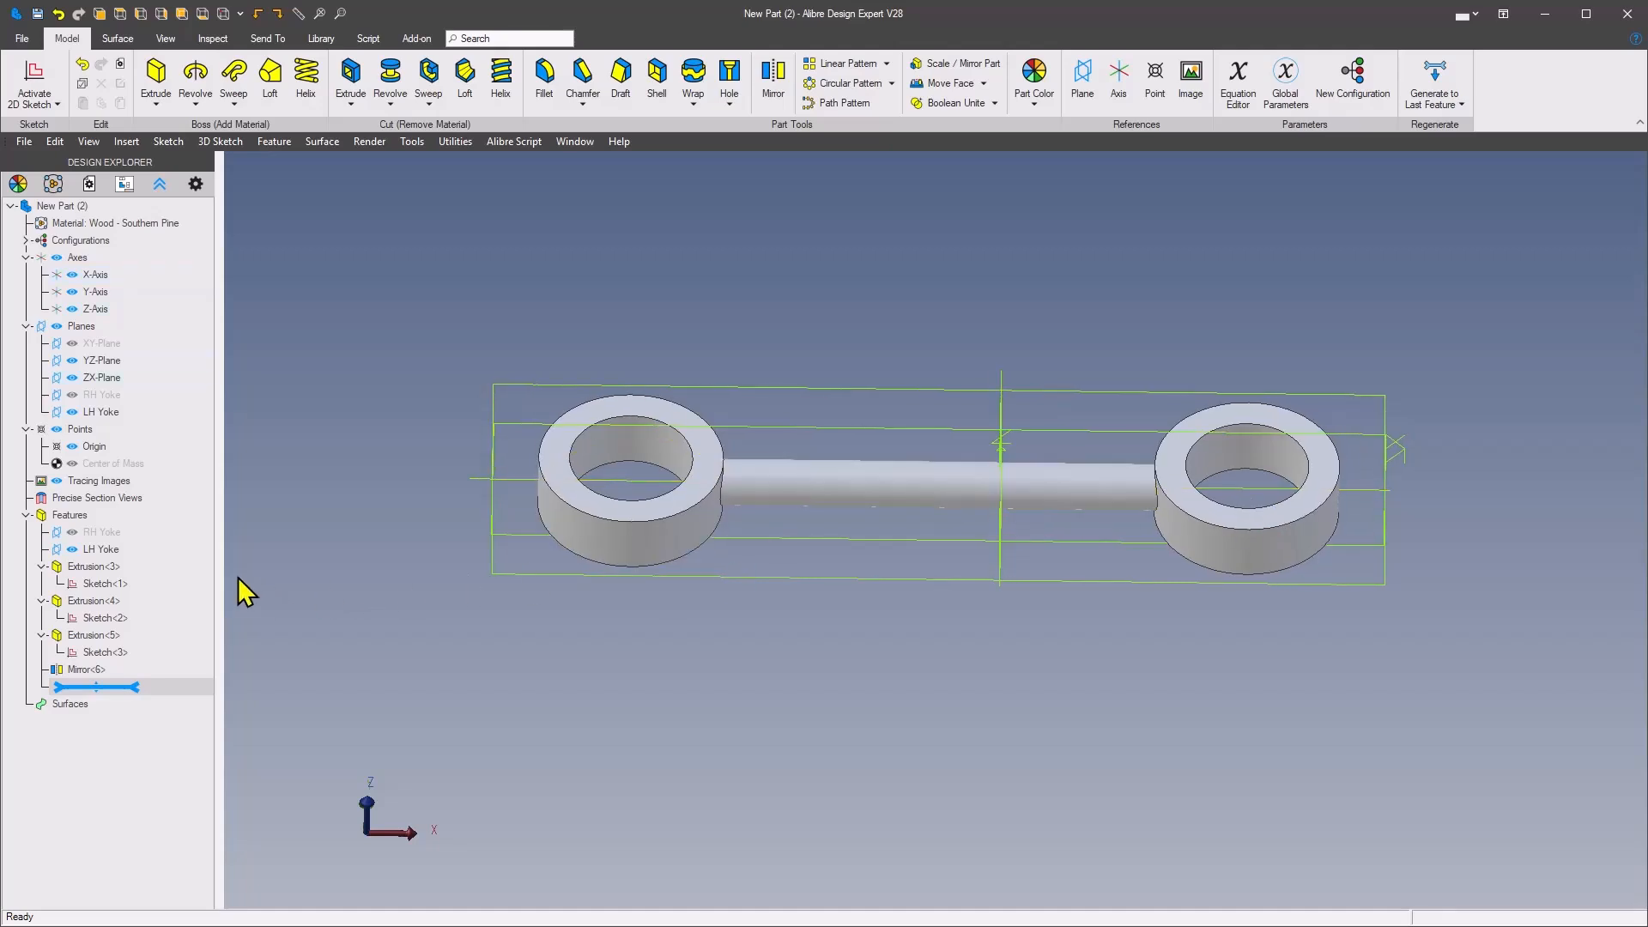
Step: Open Extrusion<5> for editing, examine its extrusion type options, and cancel without changing anything
{"action": "right_click", "coordinate": [75, 636]}
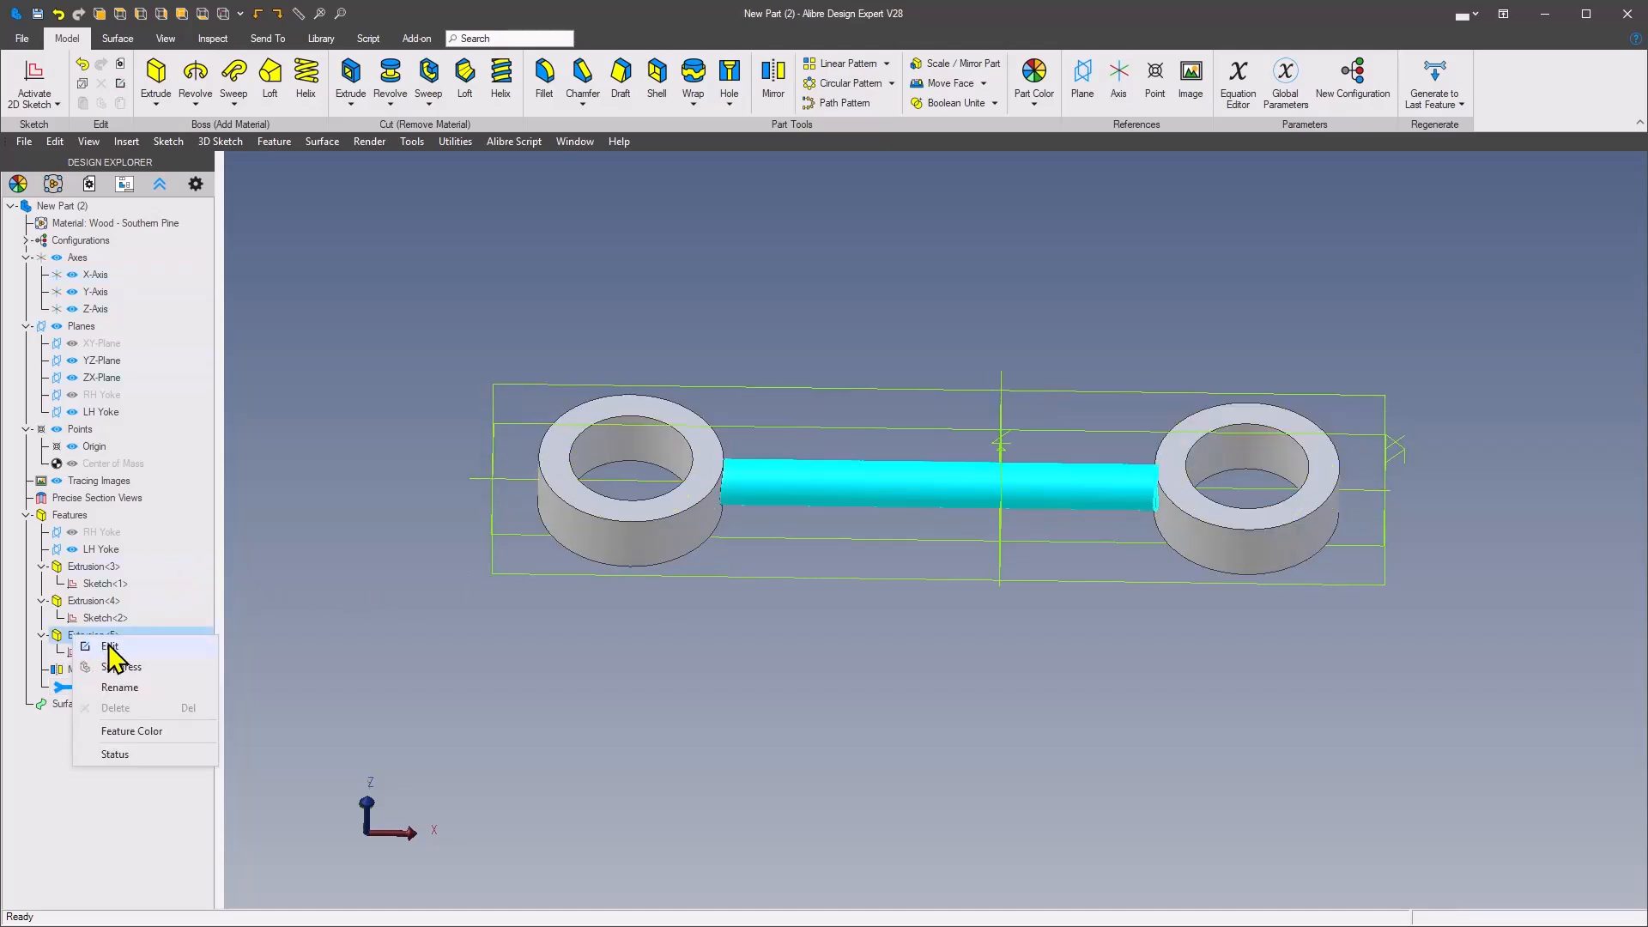
{"action": "left_click", "coordinate": [109, 648]}
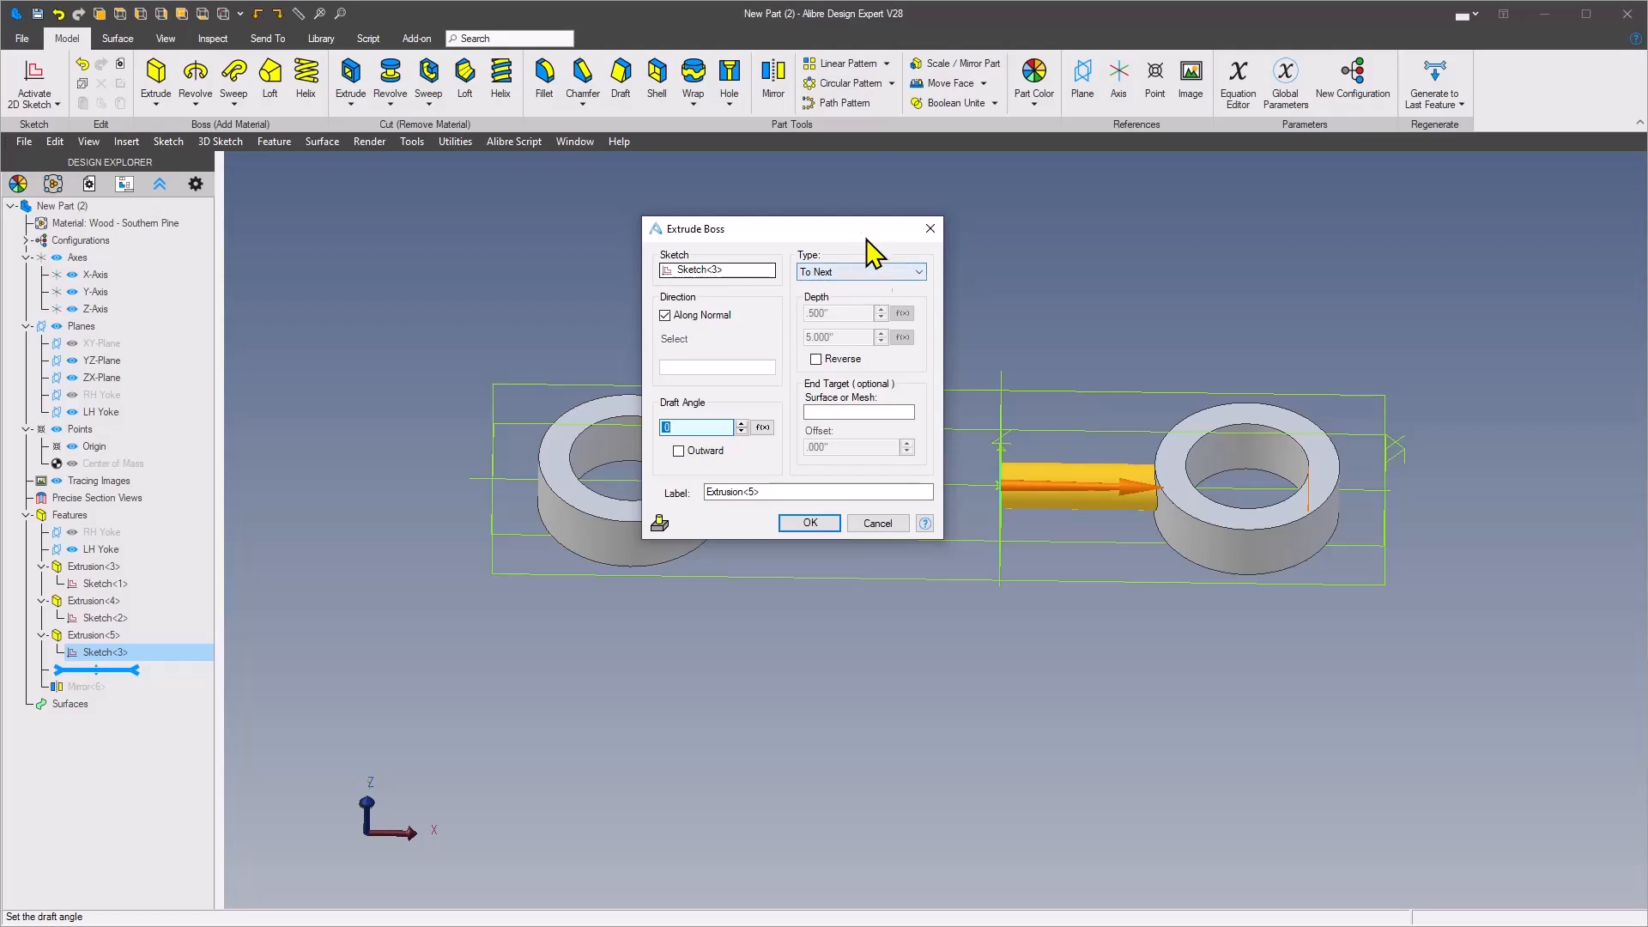
{"action": "left_click", "coordinate": [917, 273]}
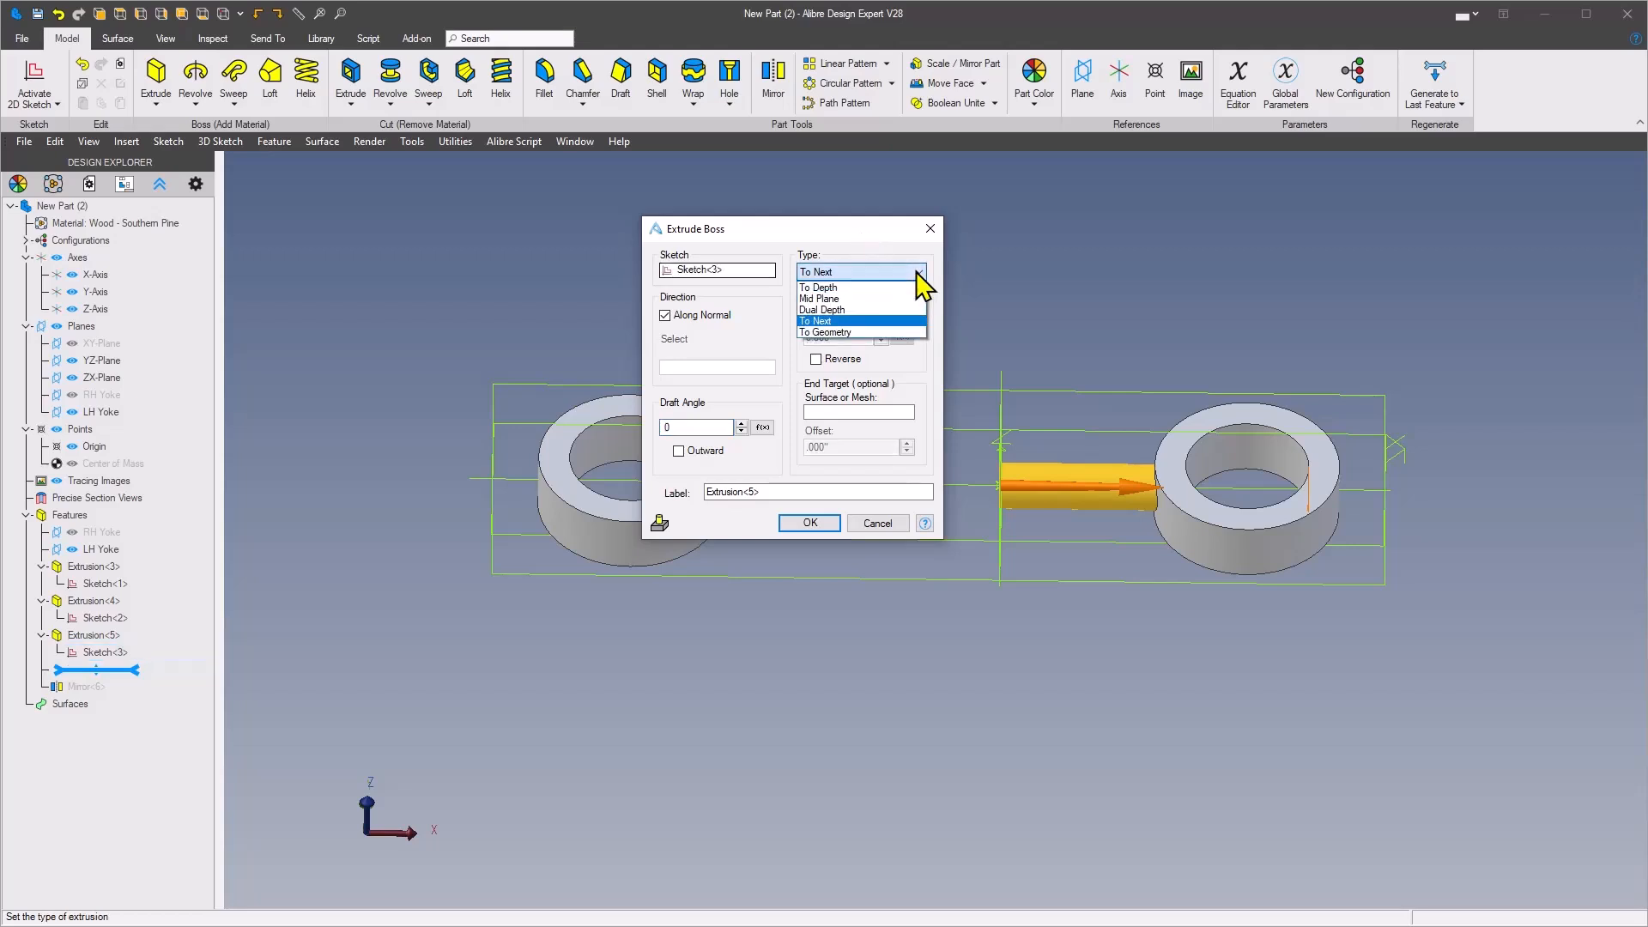
{"action": "left_click", "coordinate": [866, 247]}
{"action": "left_click", "coordinate": [868, 523]}
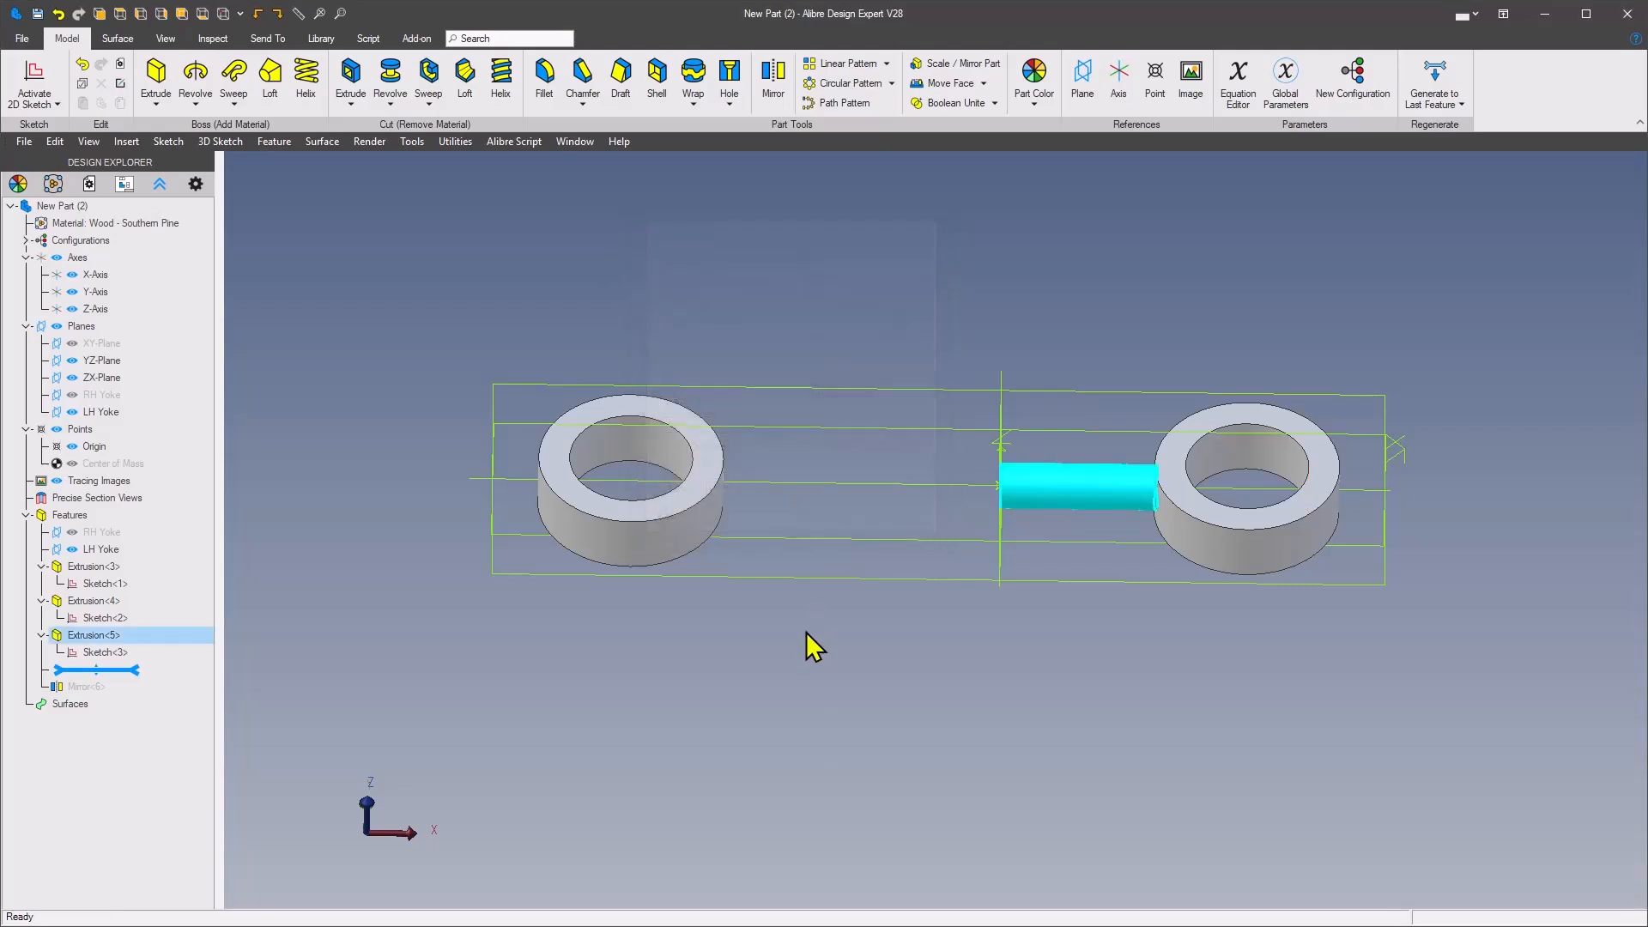
Step: Inspect the half rod between the yoke rings and roll the feature history forward to include Mirror<6>
{"action": "middle_click_drag", "start_coordinate": [996, 513], "coordinate": [1016, 526]}
{"action": "scroll", "coordinate": [1015, 527], "scroll_direction": "up", "scroll_amount": 1}
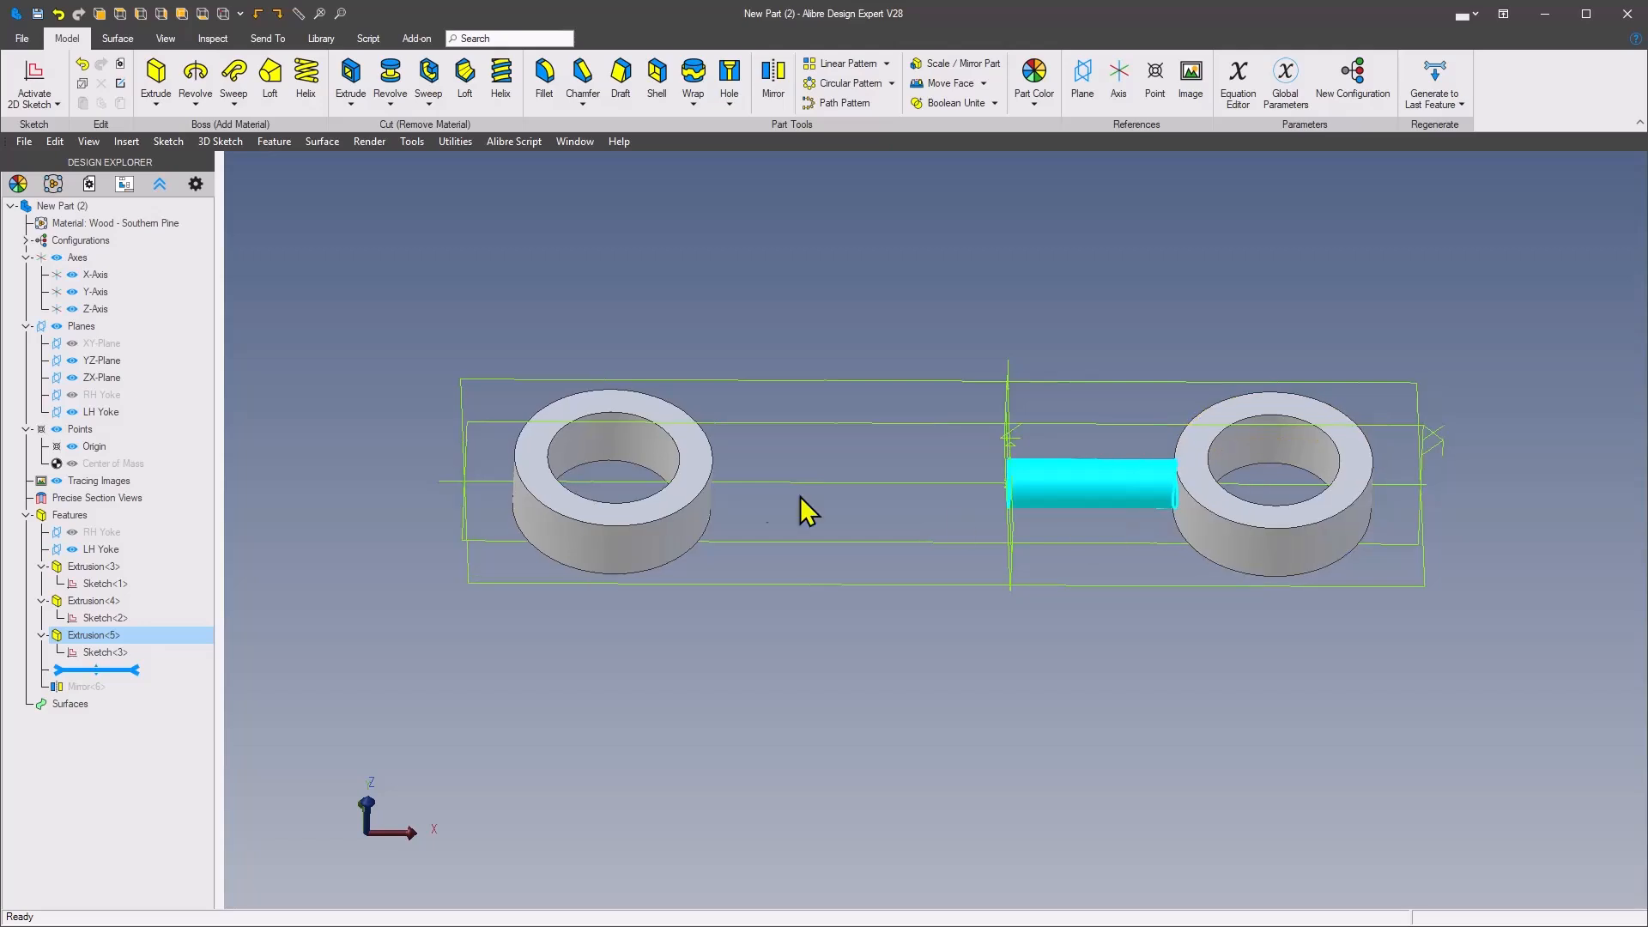
{"action": "middle_click_drag", "start_coordinate": [895, 511], "coordinate": [877, 513]}
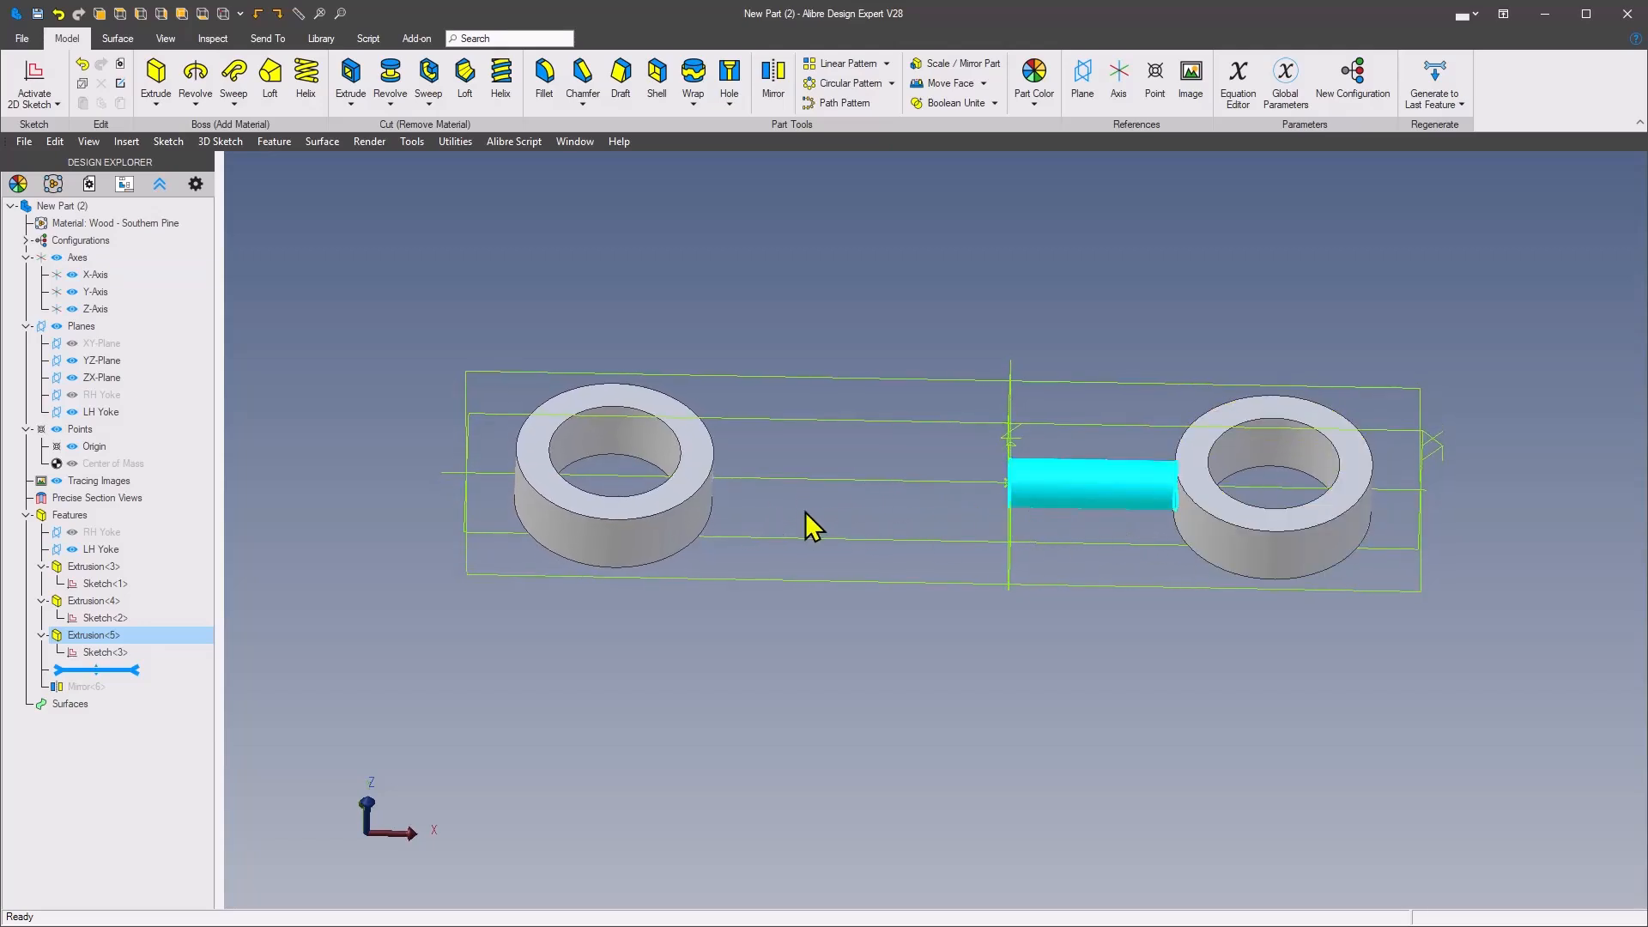
{"action": "middle_click_drag", "start_coordinate": [785, 517], "coordinate": [825, 522]}
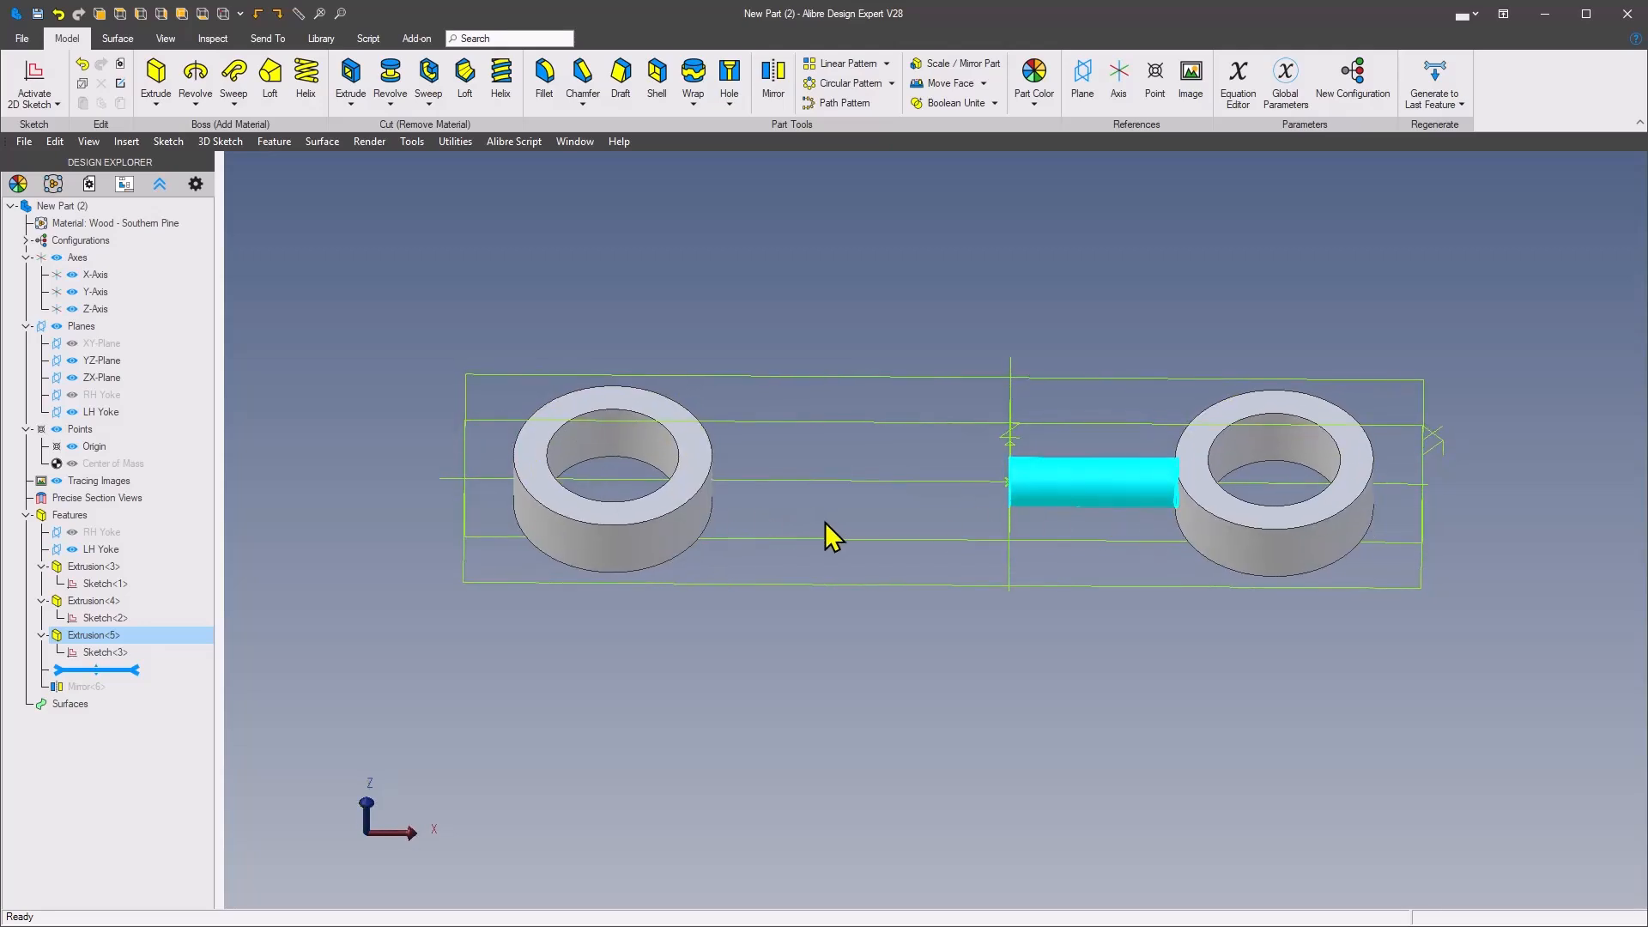
{"action": "left_click_drag", "start_coordinate": [128, 670], "coordinate": [131, 696]}
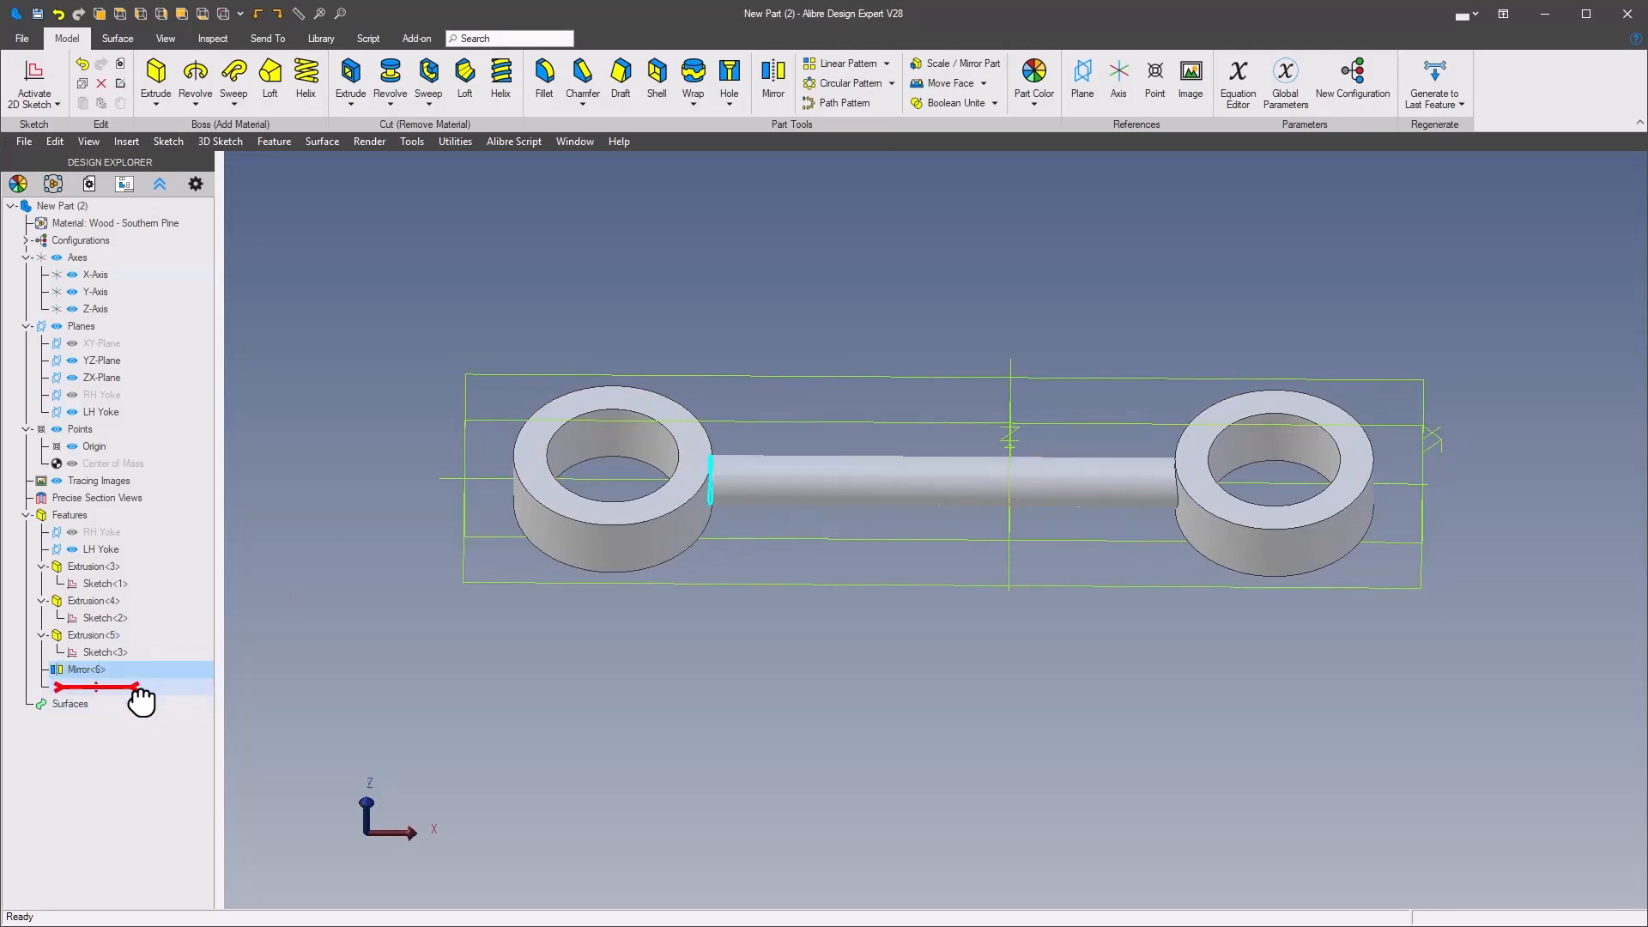
Step: Set the RH Yoke plane's angle parameter A1 to 90 degrees in the Equation Editor and apply it to the part
{"action": "middle_click_drag", "start_coordinate": [666, 627], "coordinate": [676, 625]}
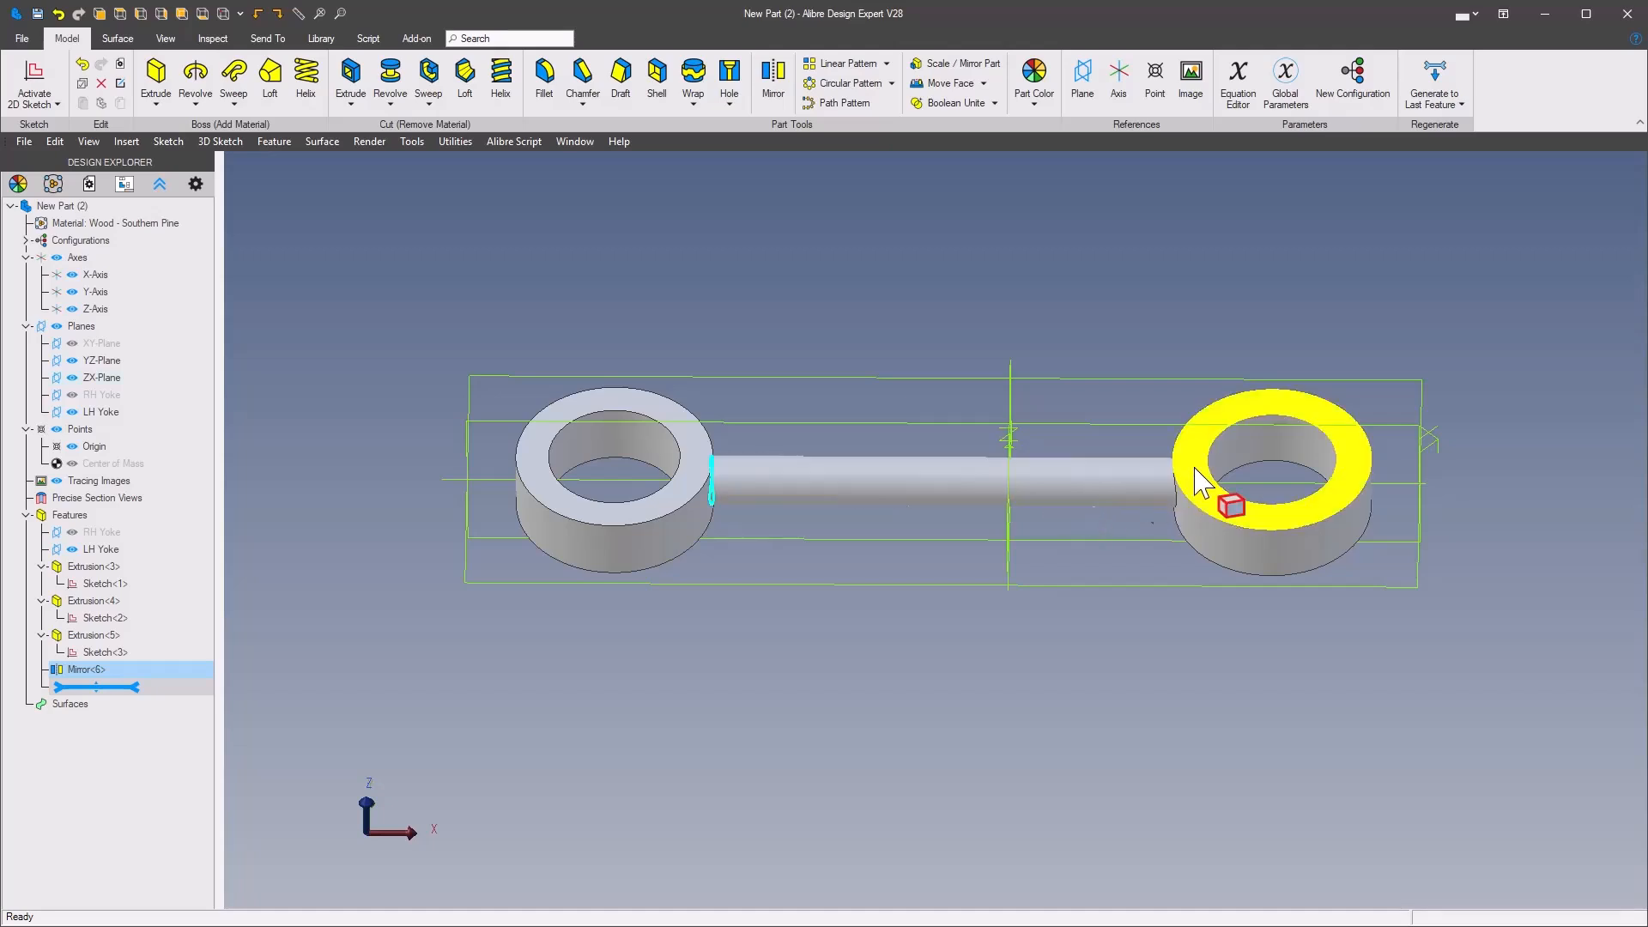
{"action": "middle_click_drag", "start_coordinate": [776, 354], "coordinate": [684, 373]}
{"action": "left_click", "coordinate": [684, 373]}
{"action": "middle_click_drag", "start_coordinate": [689, 581], "coordinate": [881, 354]}
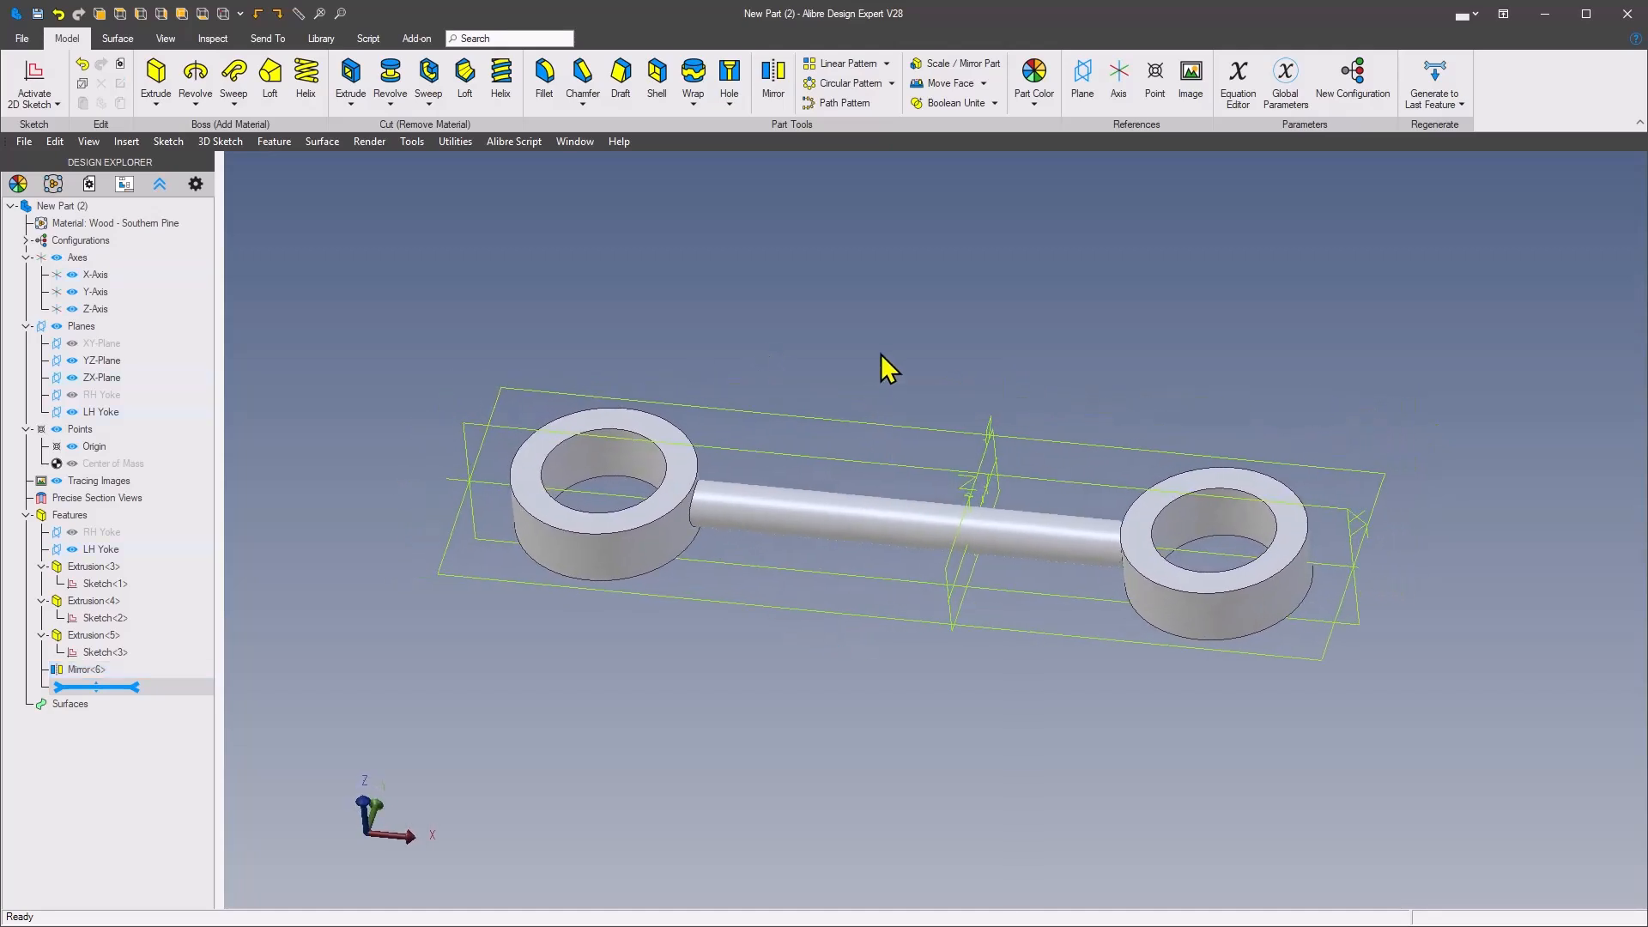
{"action": "left_click", "coordinate": [1236, 99]}
{"action": "left_click_drag", "start_coordinate": [1131, 26], "coordinate": [1168, 122]}
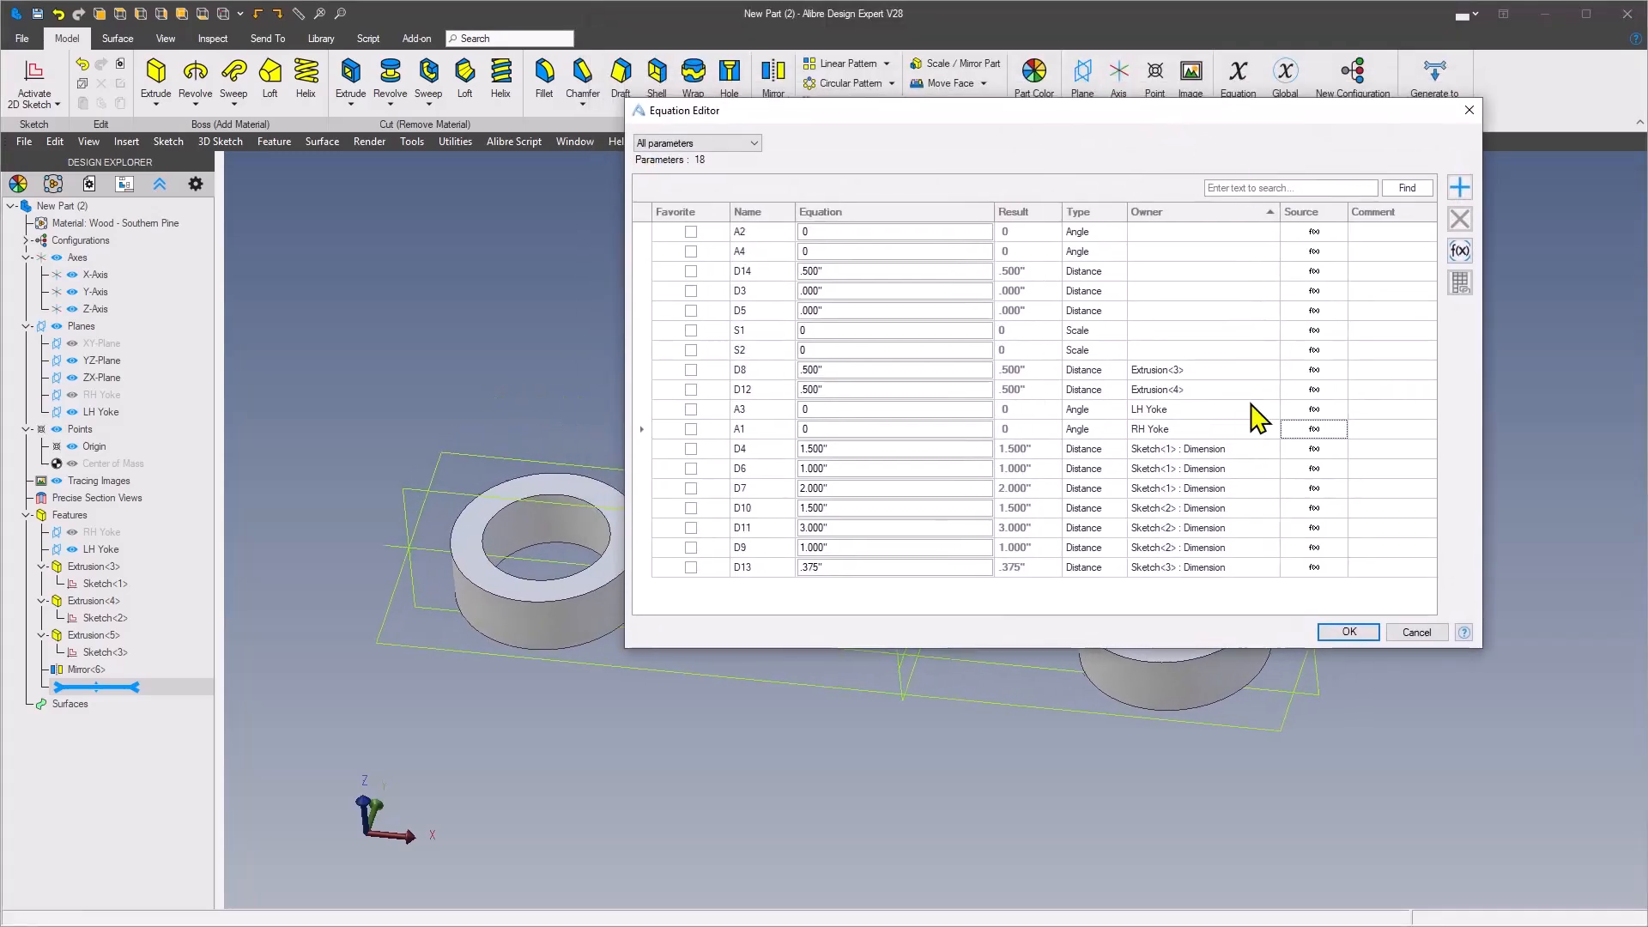
{"action": "left_click", "coordinate": [858, 430]}
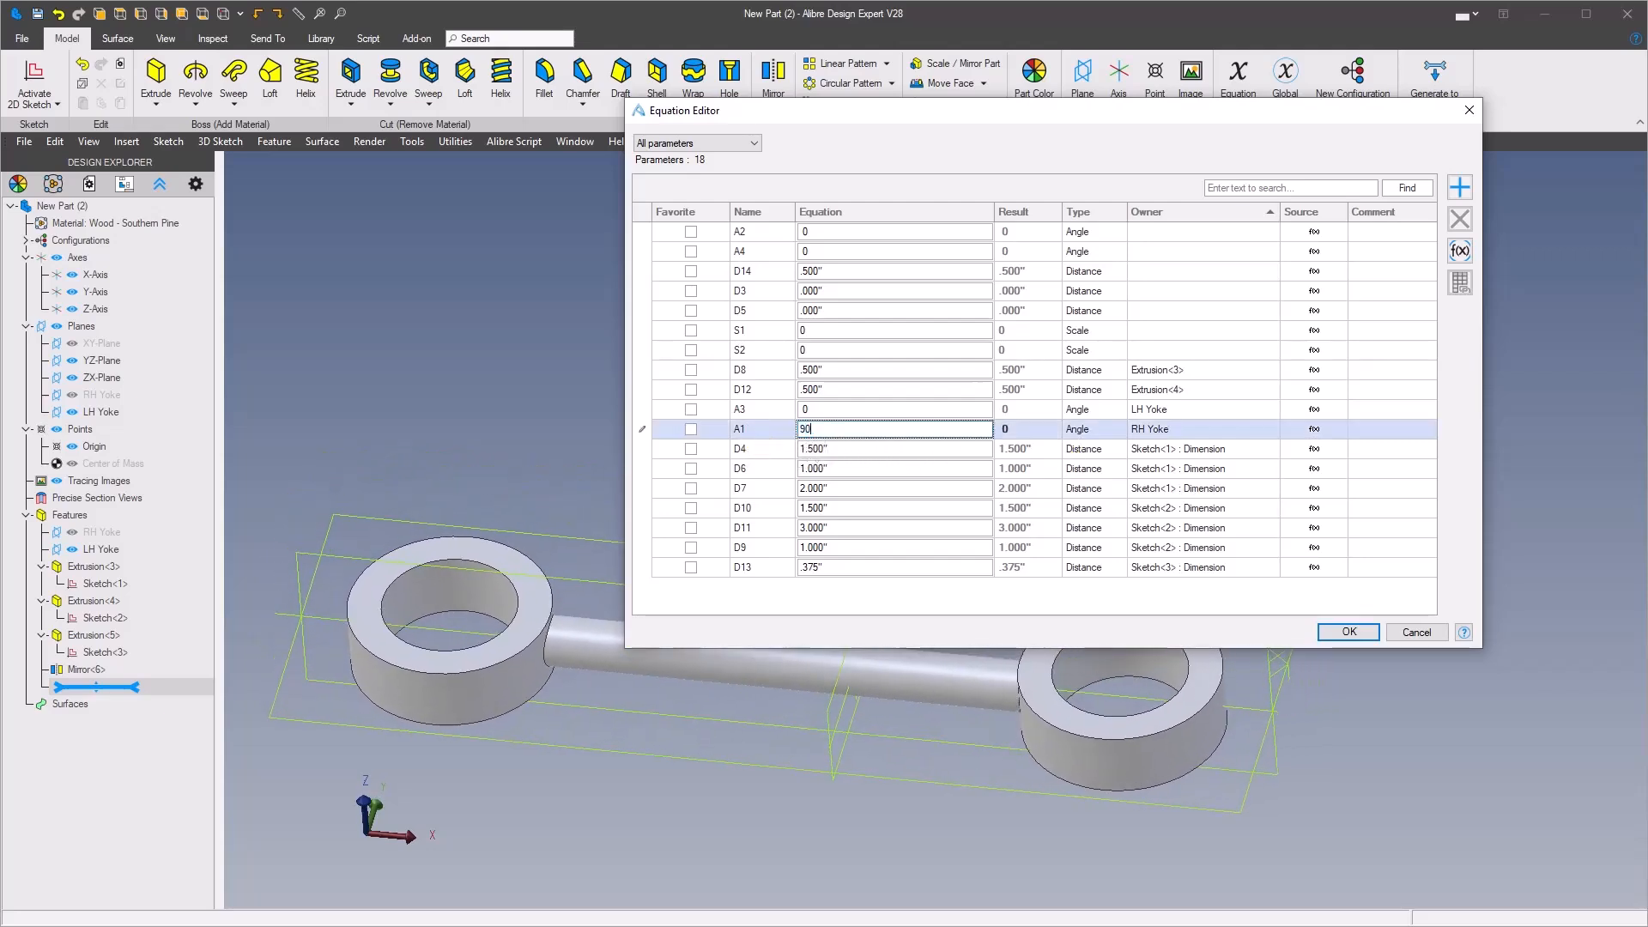
{"action": "key", "text": "Tab"}
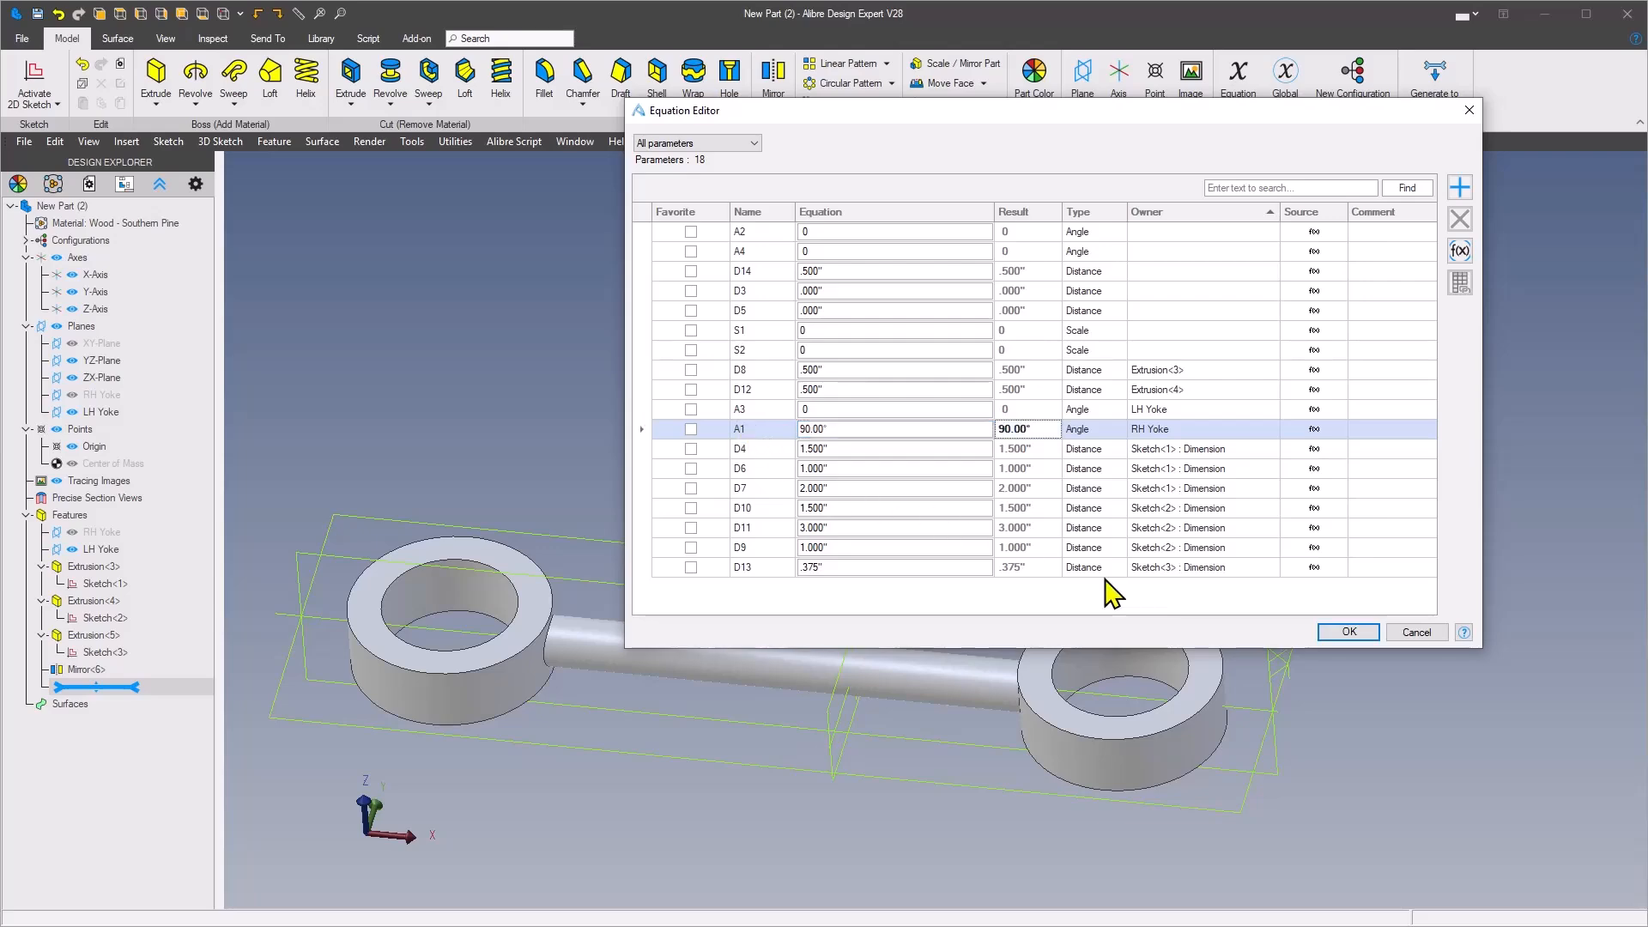
{"action": "left_click", "coordinate": [1357, 636]}
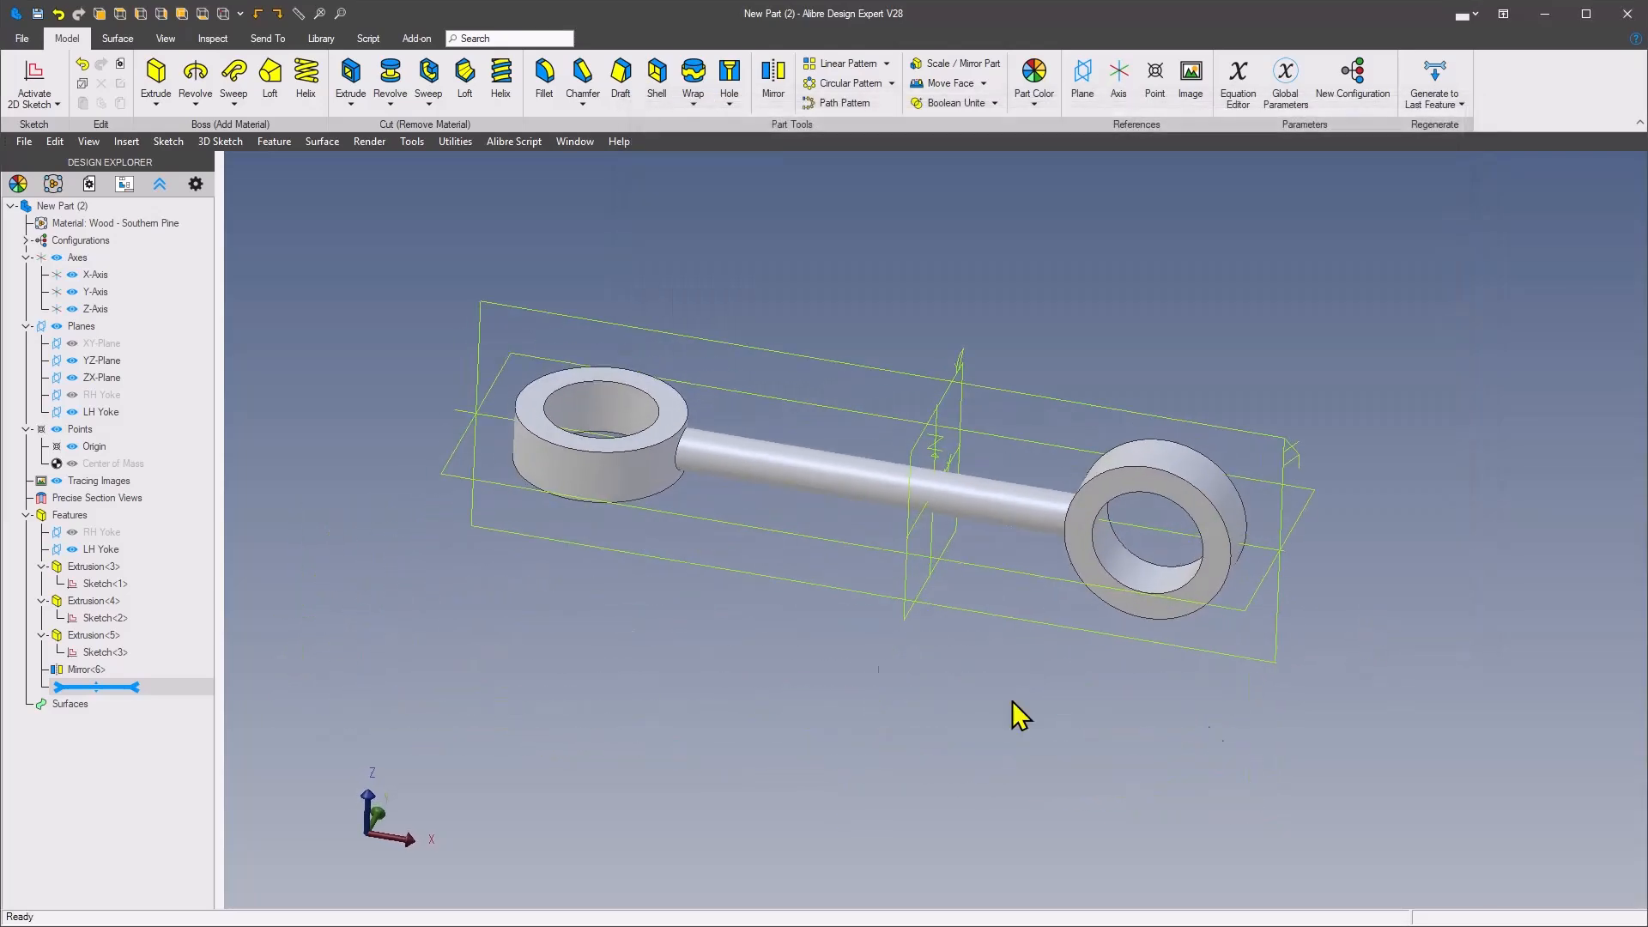